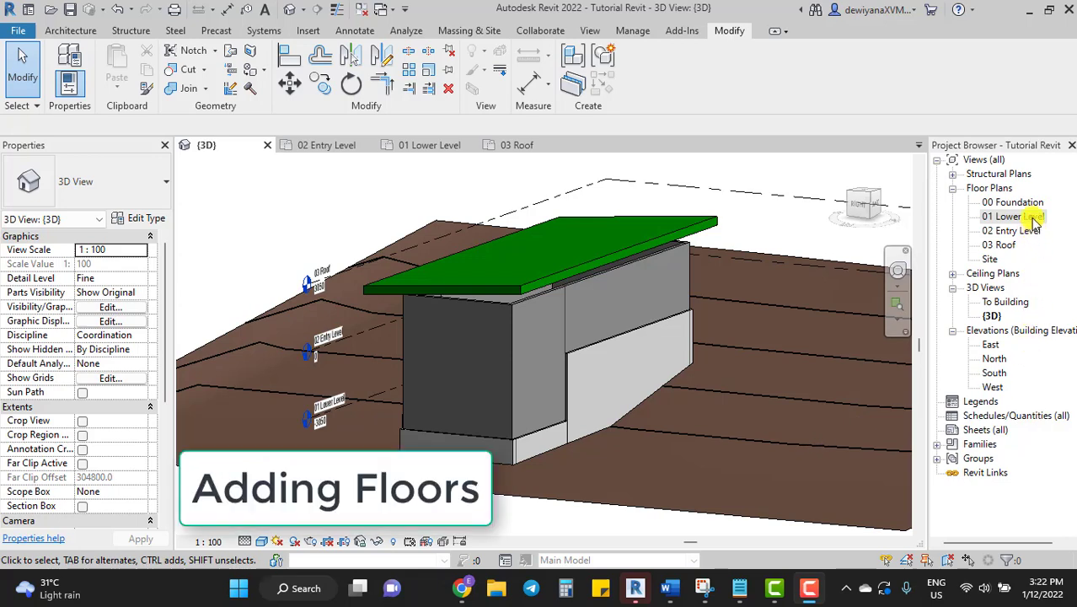
- Switch from the 3D view to the 01 Lower Level floor plan and zoom in on the walls
double_click(1033, 218)
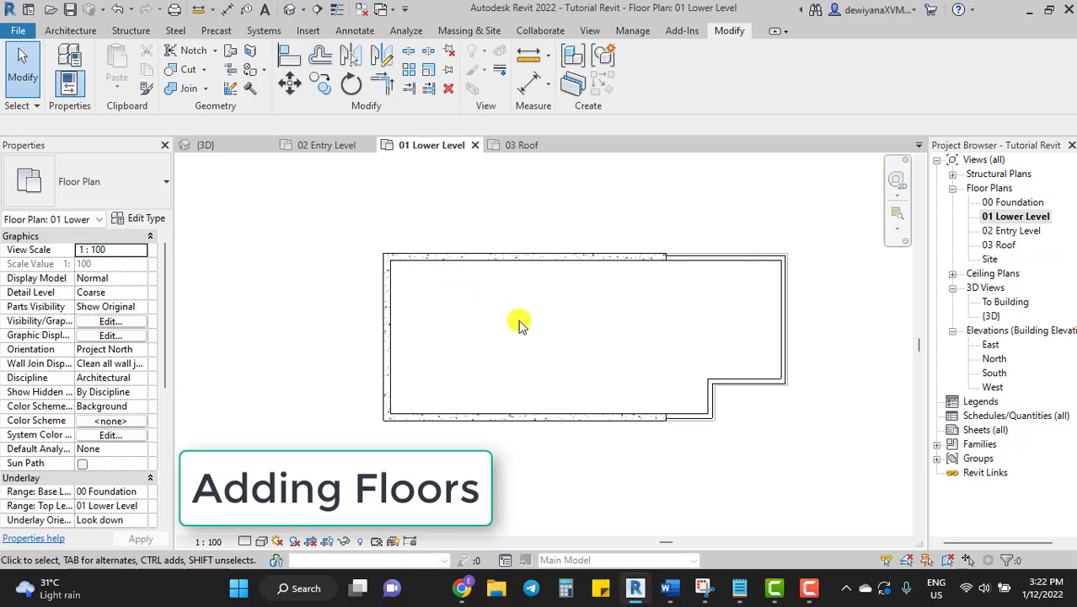
scroll(679, 304, up, 2)
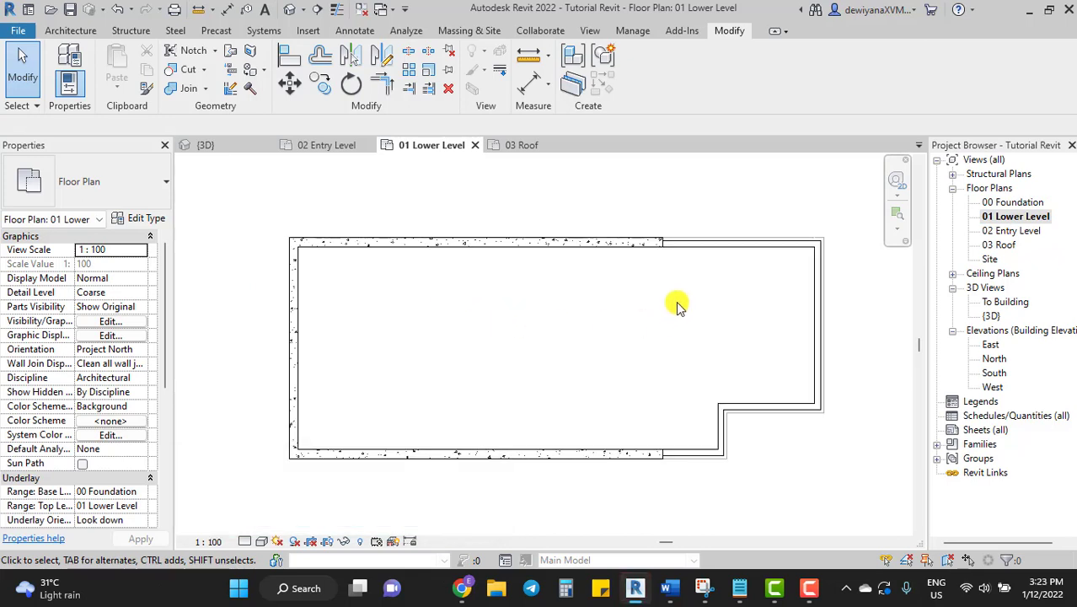
- Start a Floor: Architectural boundary sketch on 01 Lower Level from the Architecture tab
click(61, 30)
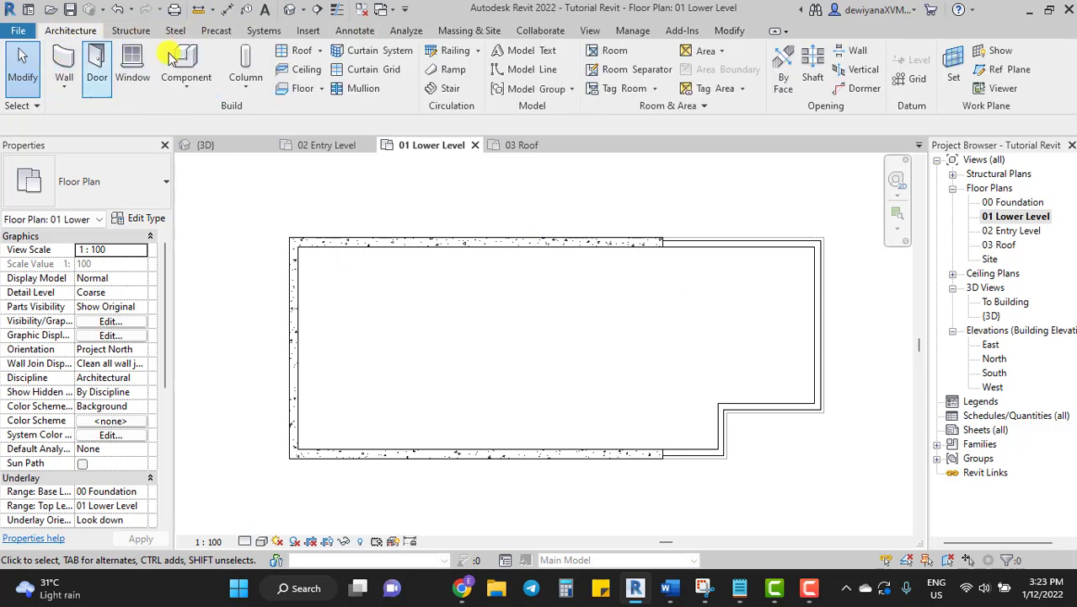
click(321, 93)
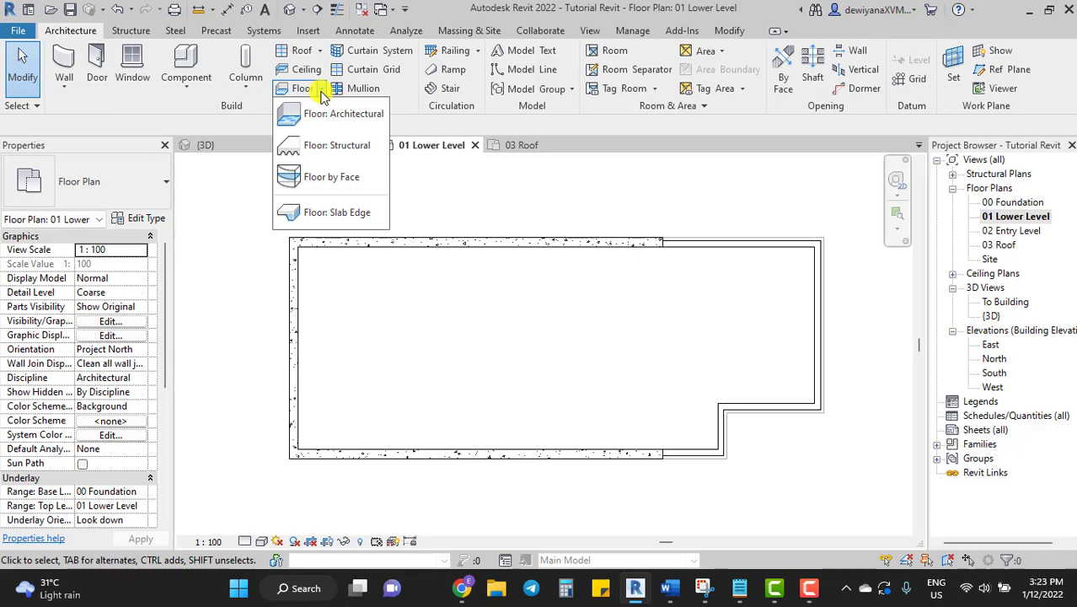
click(313, 112)
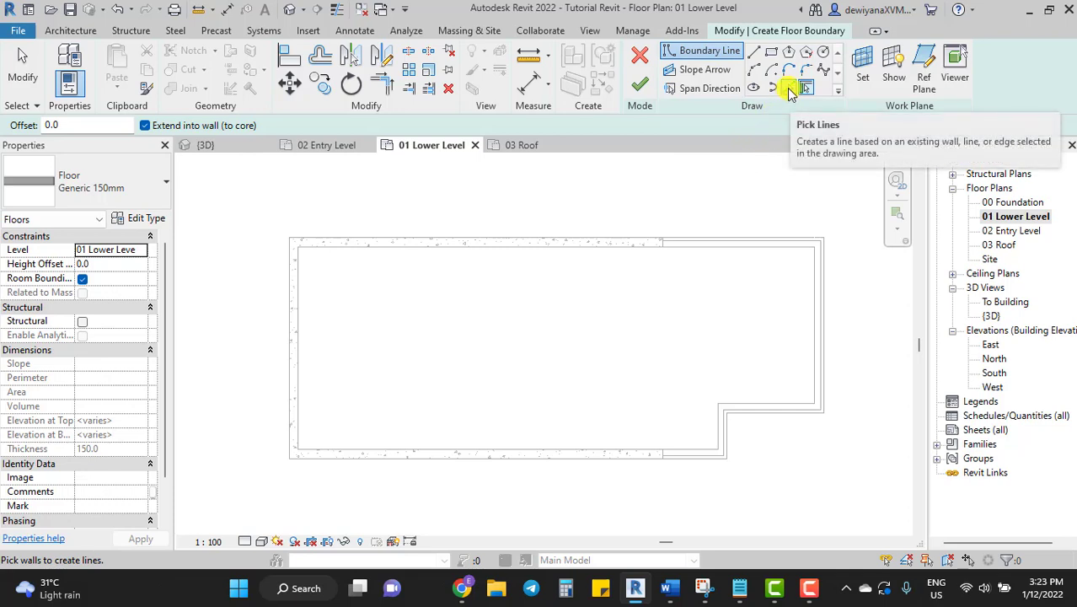
- With Pick Lines, pick the top, right, stepped bottom-right, bottom and left walls as boundary lines
click(790, 89)
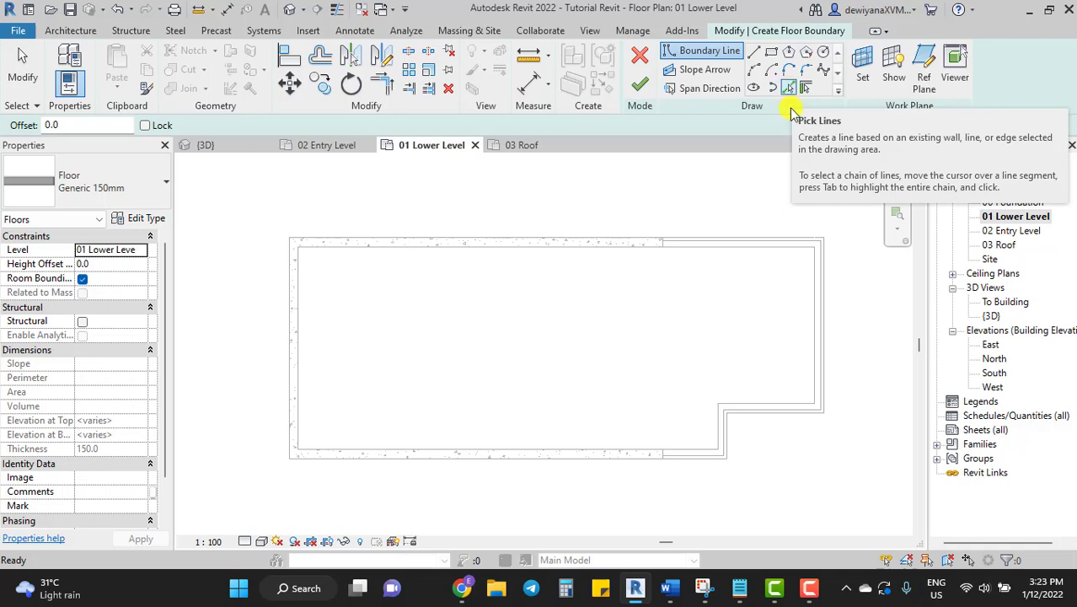
scroll(597, 322, up, 1)
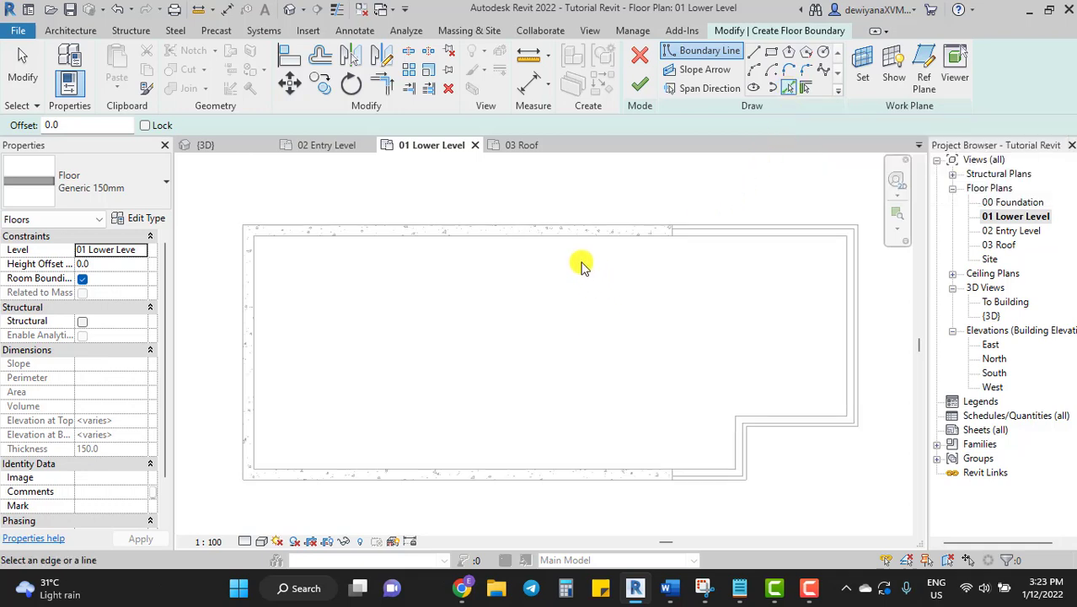
scroll(582, 244, up, 1)
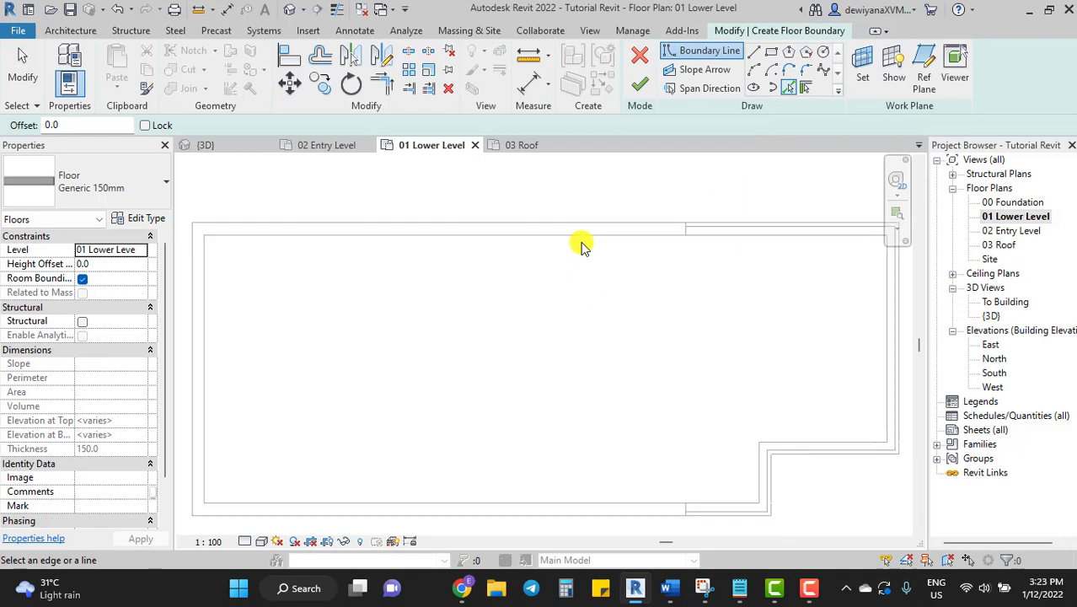
click(583, 244)
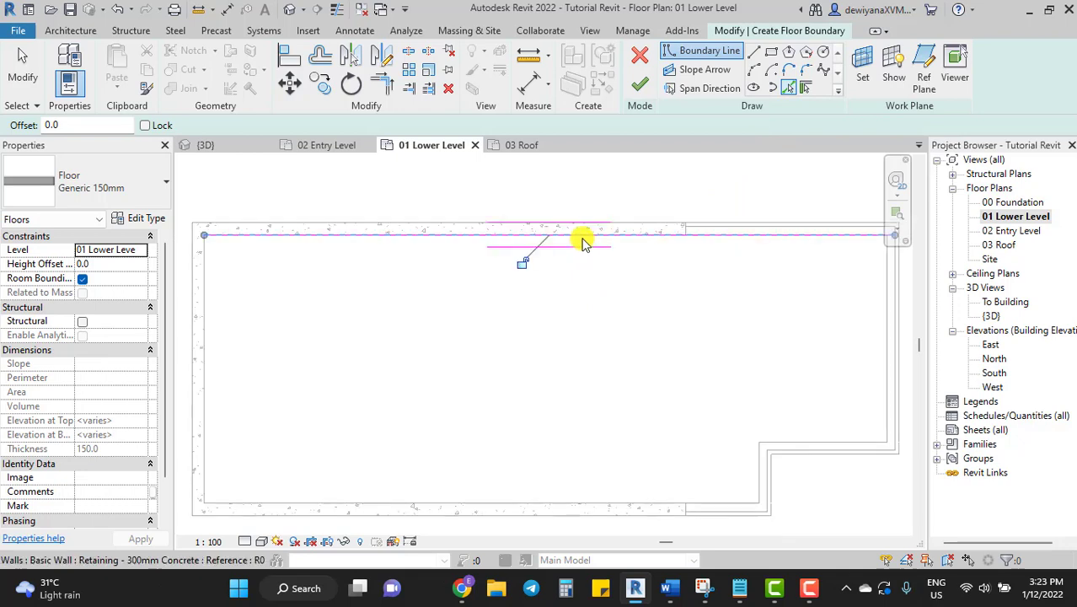
click(884, 337)
click(816, 442)
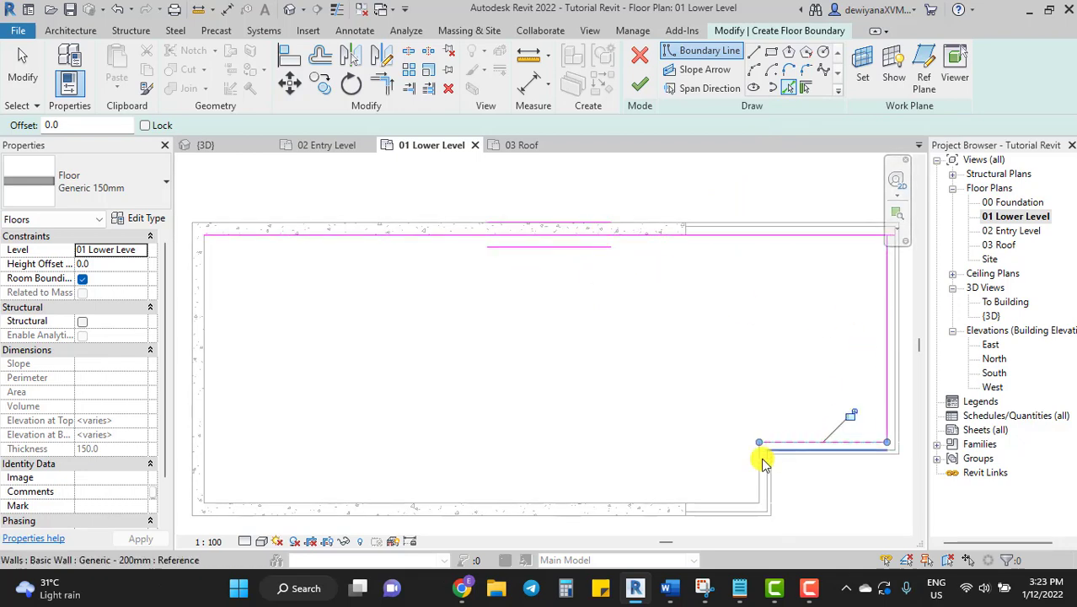
click(747, 475)
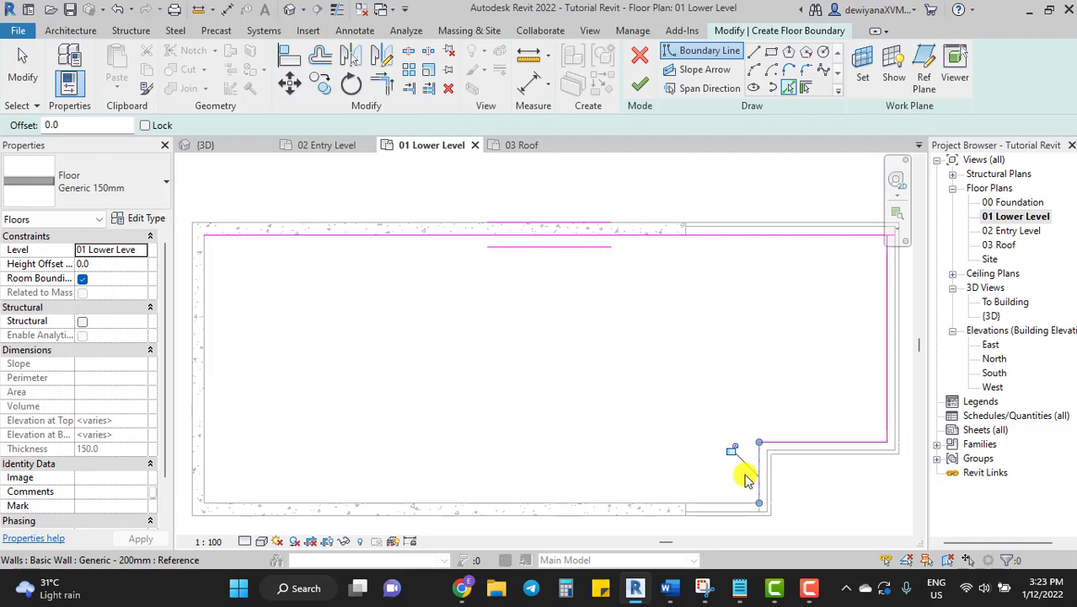
click(695, 505)
click(205, 392)
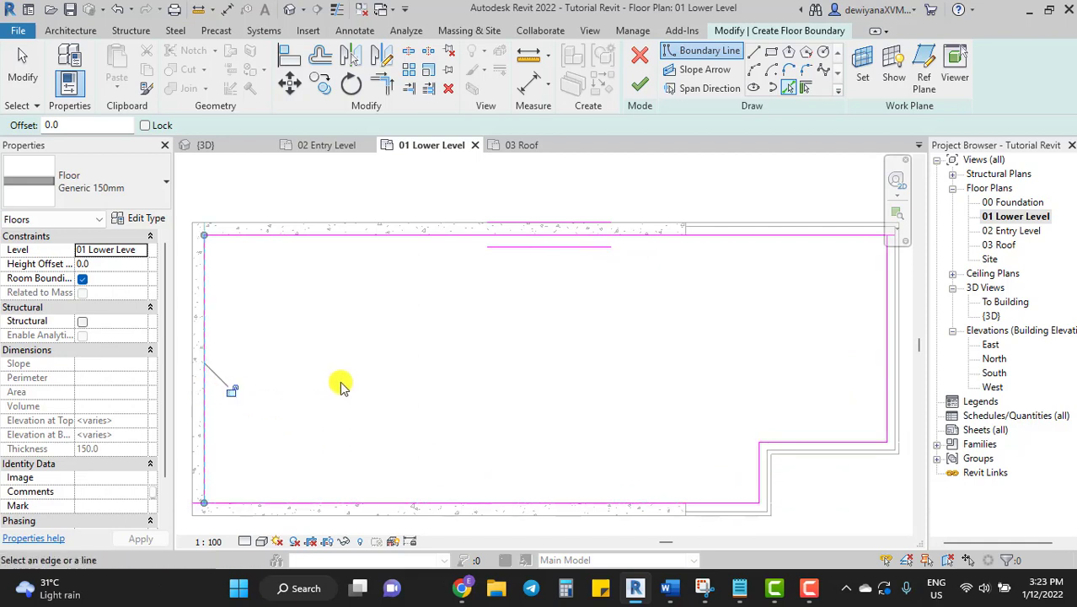
scroll(466, 384, down, 2)
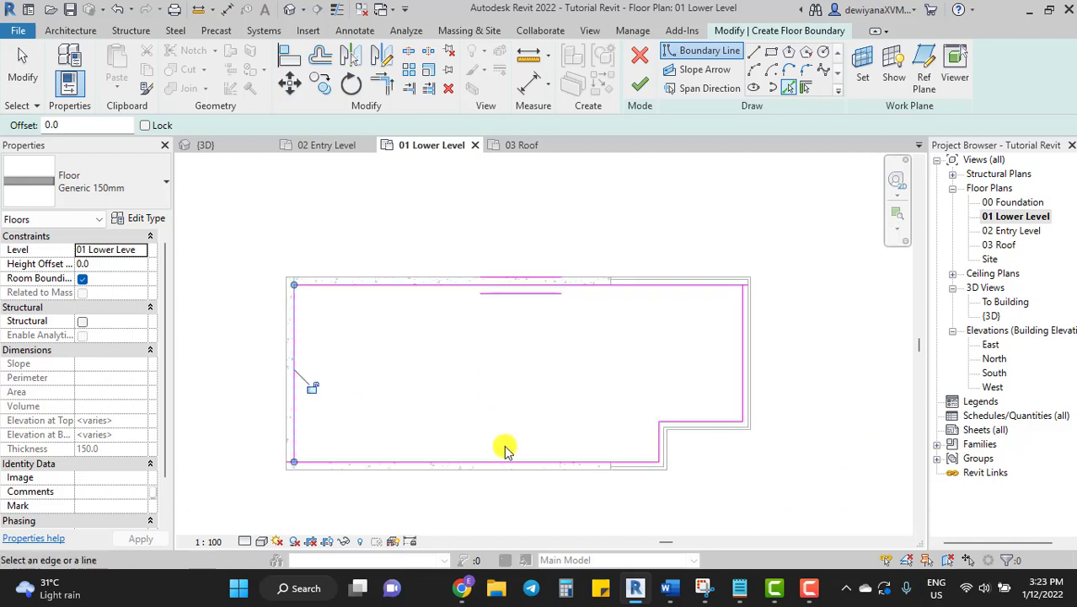
scroll(505, 434, up, 3)
middle_drag(507, 421, 561, 421)
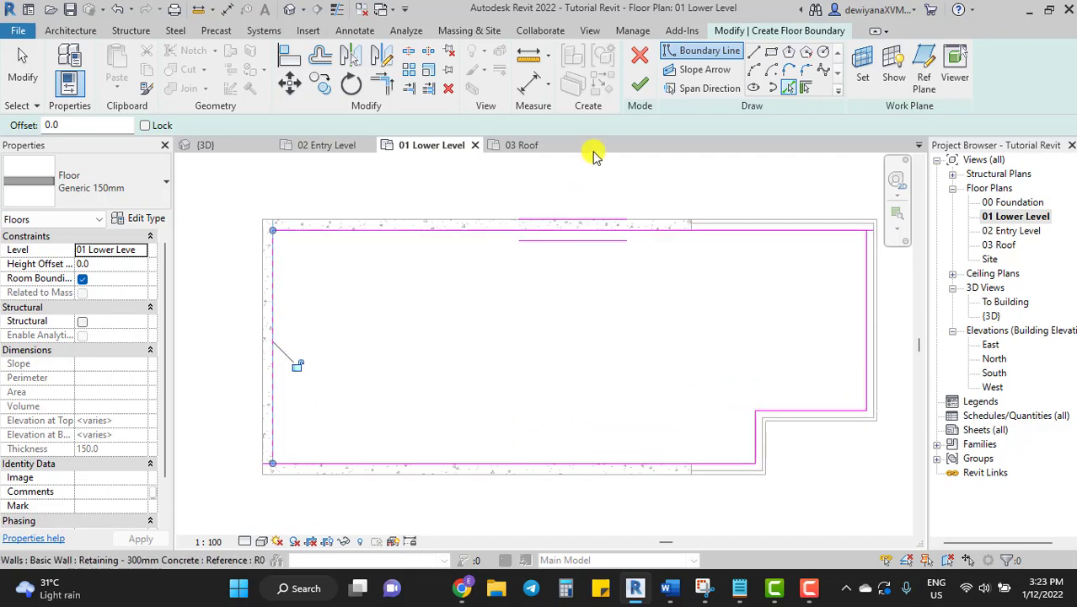
click(640, 86)
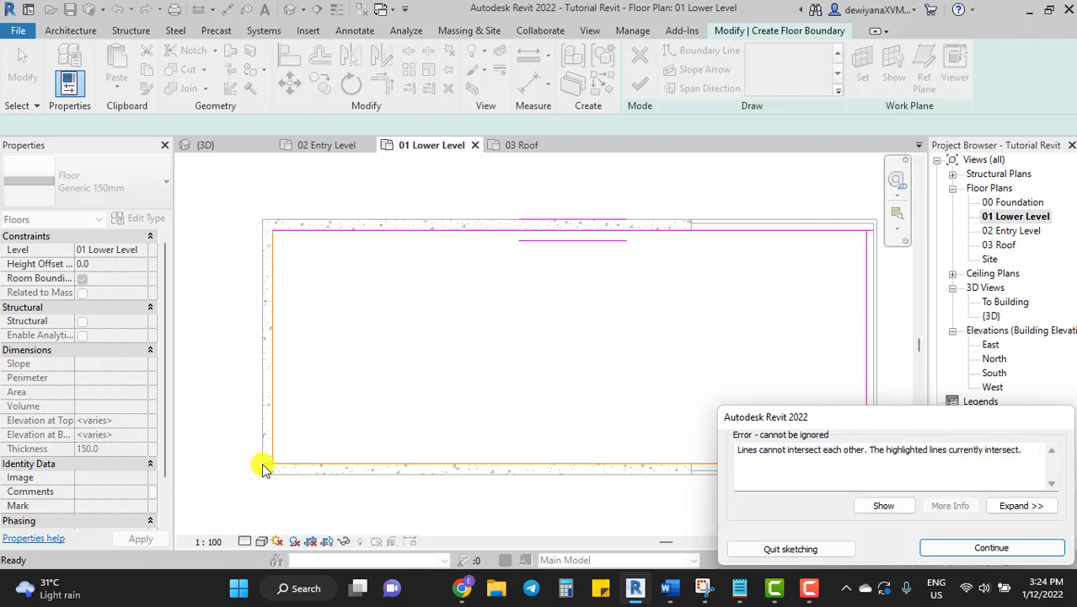
click(960, 548)
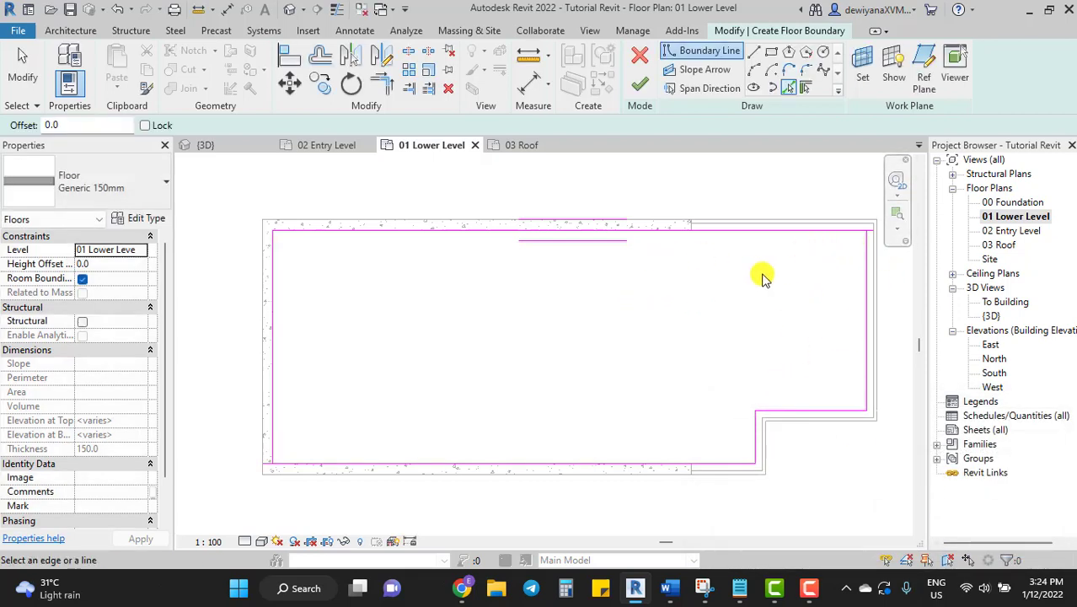
scroll(762, 271, up, 5)
mouse_move(762, 272)
middle_down()
mouse_move(790, 294)
mouse_move(499, 294)
middle_up()
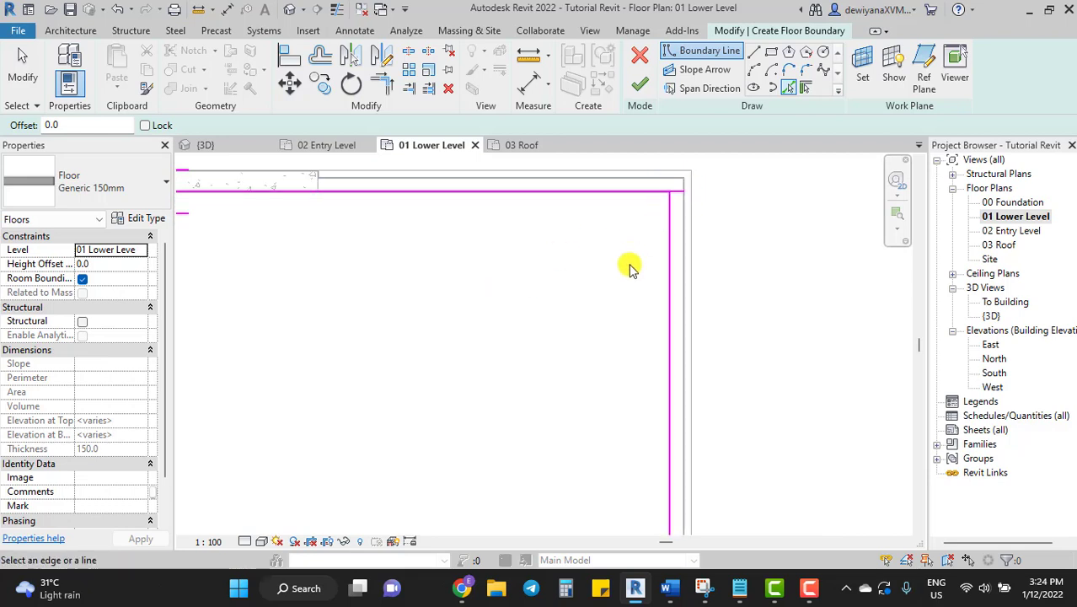
scroll(624, 286, down, 2)
middle_drag(613, 319, 804, 293)
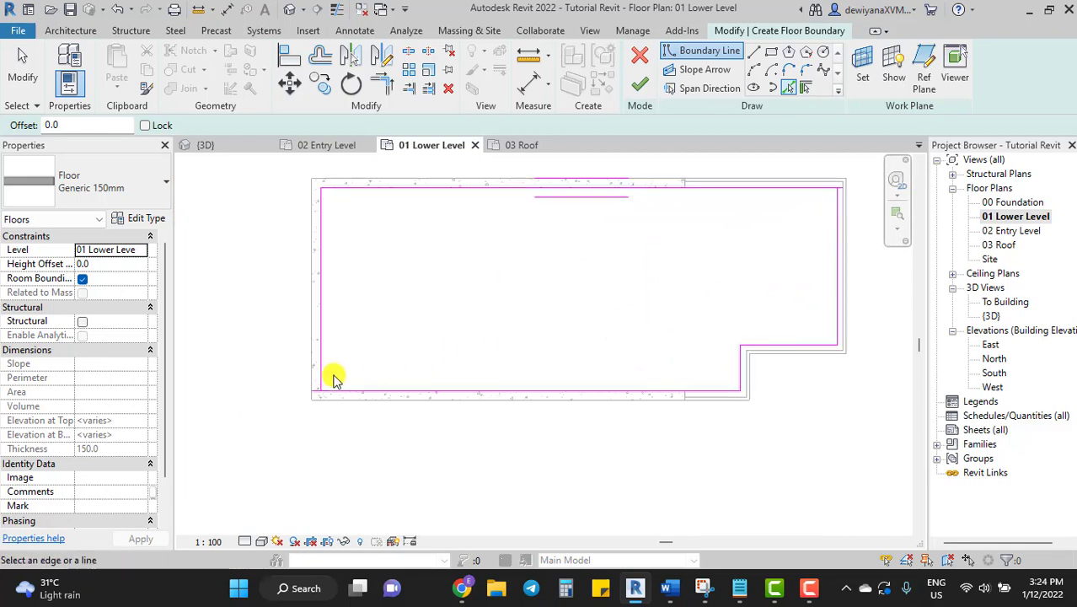
scroll(330, 381, up, 3)
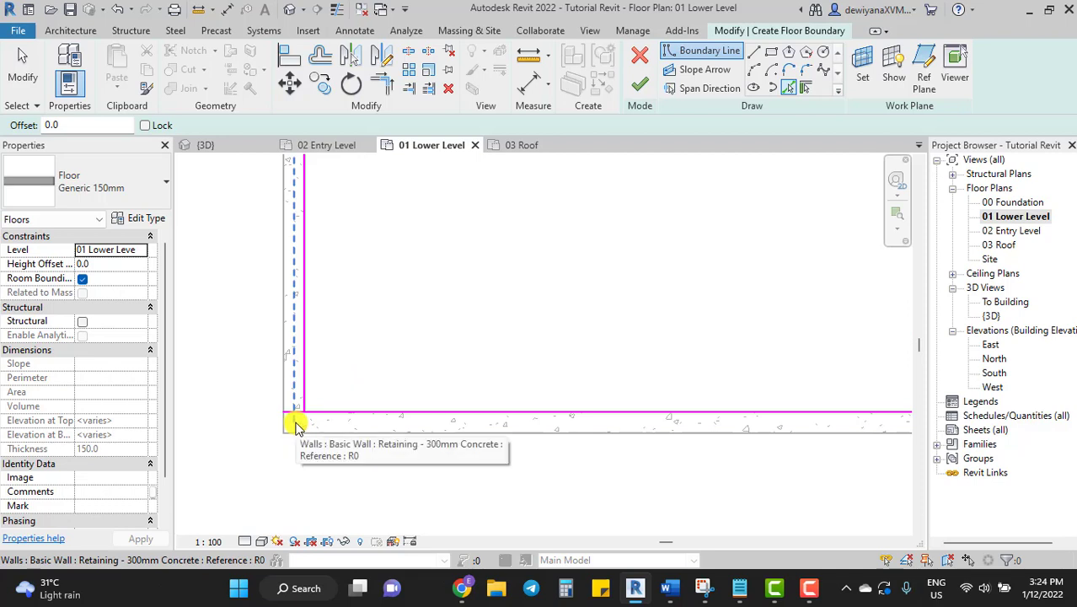
scroll(468, 397, down, 4)
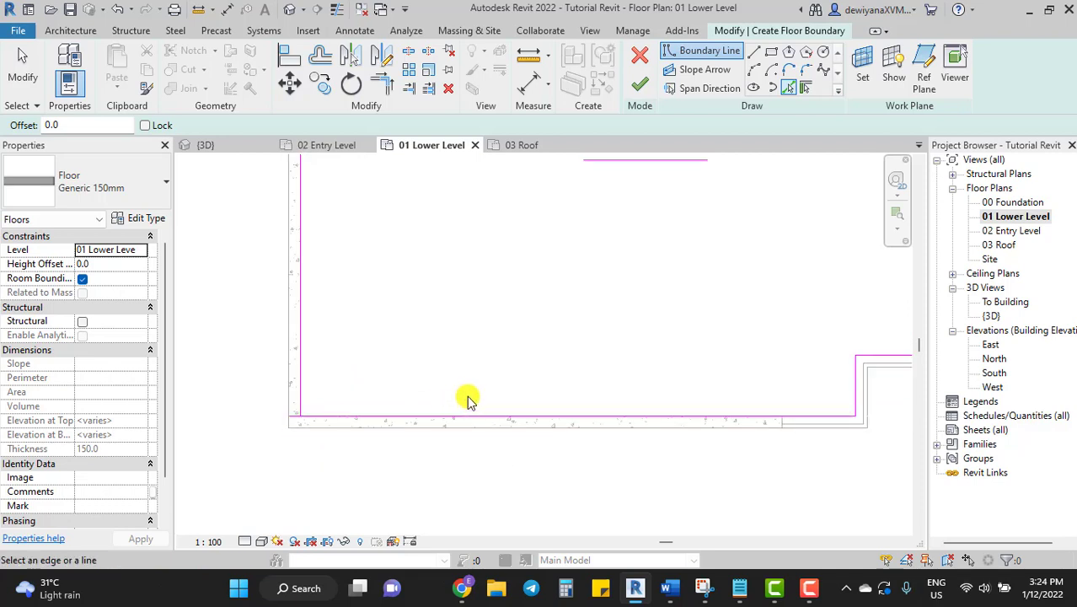
middle_drag(573, 348, 611, 337)
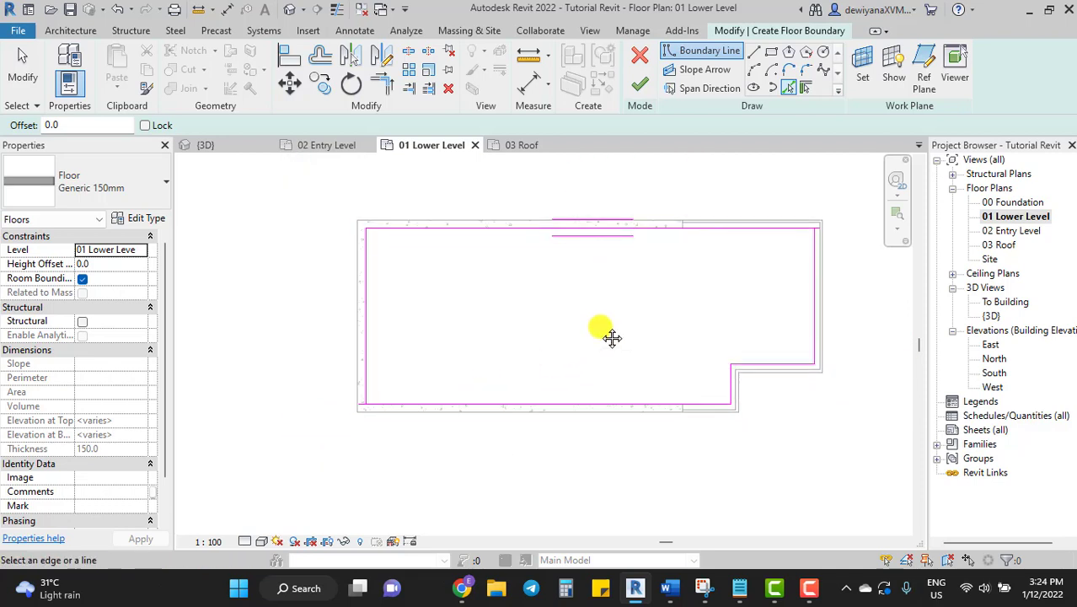
scroll(779, 242, up, 3)
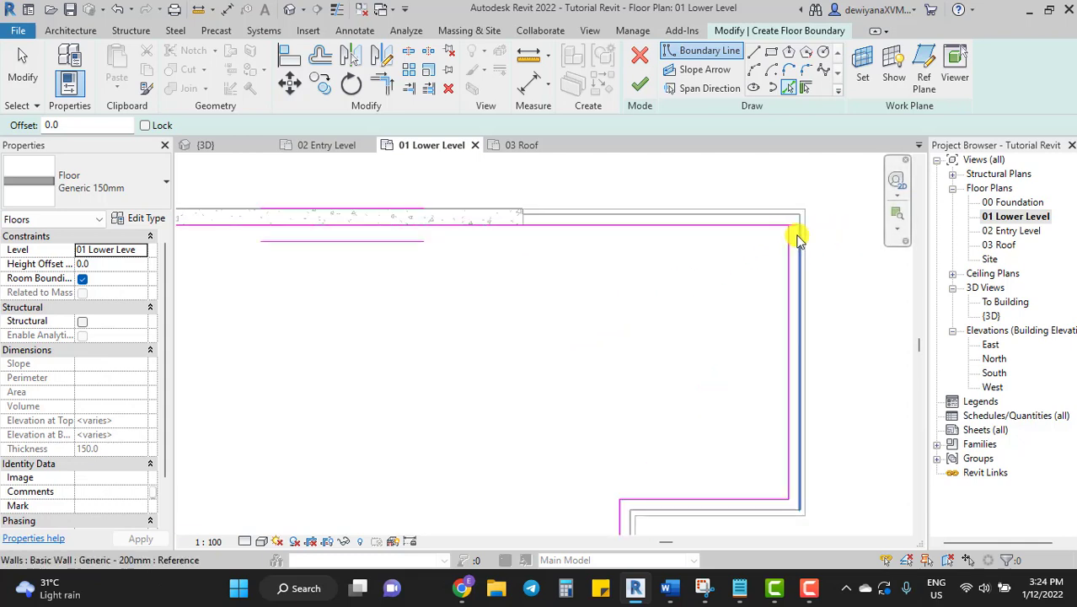
- Re-add the top wall boundary line and trim it with the right line into a corner
click(769, 225)
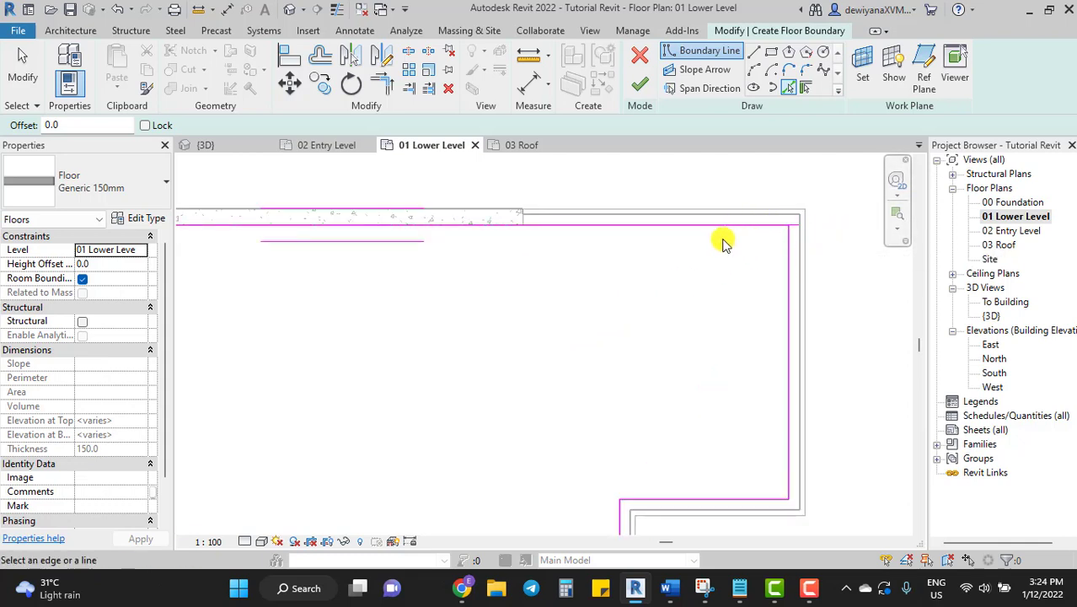
click(385, 87)
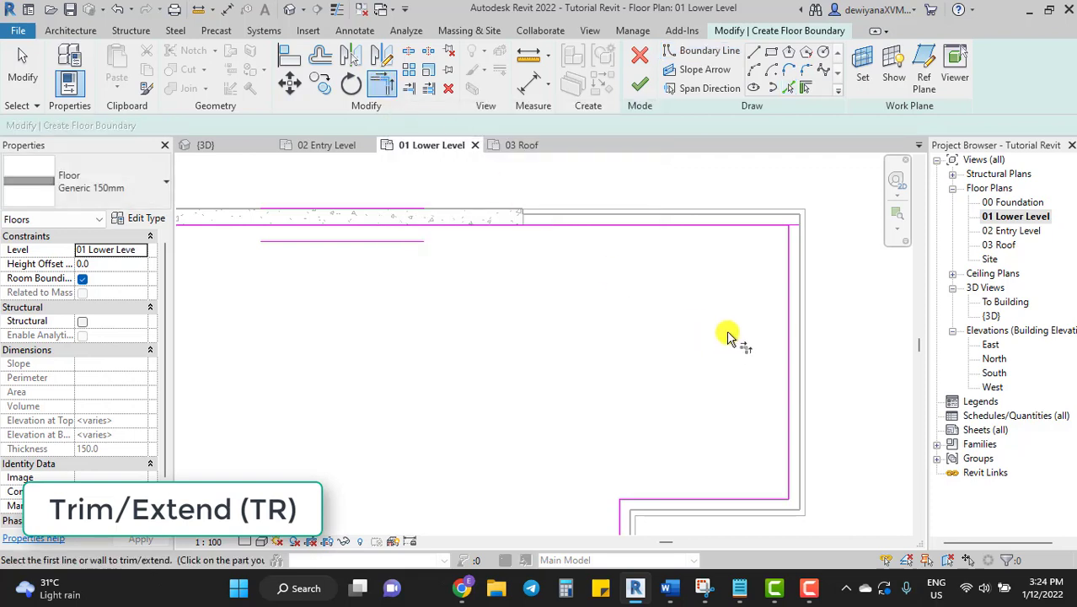
click(713, 234)
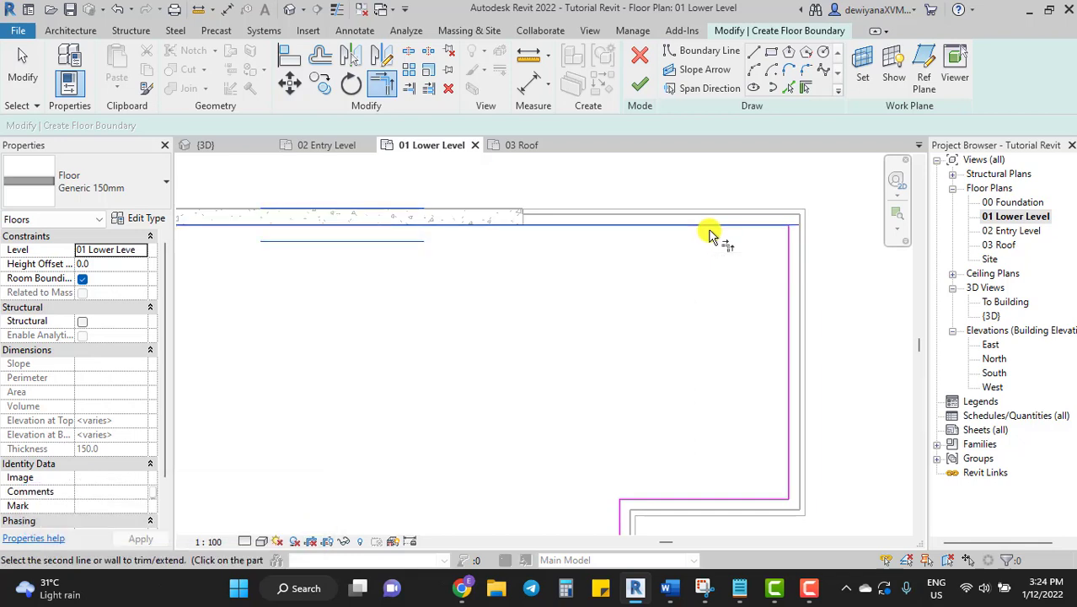
click(789, 272)
- Trim the left and bottom boundary lines into a clean corner, closing the loop
scroll(792, 243, up, 3)
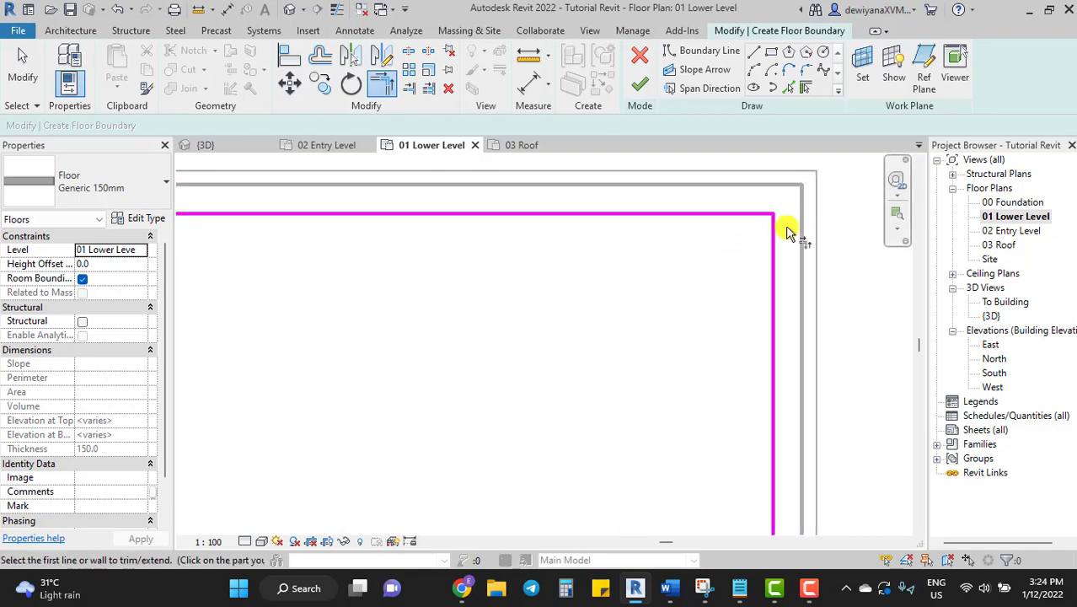
scroll(793, 243, down, 3)
middle_drag(569, 381, 547, 316)
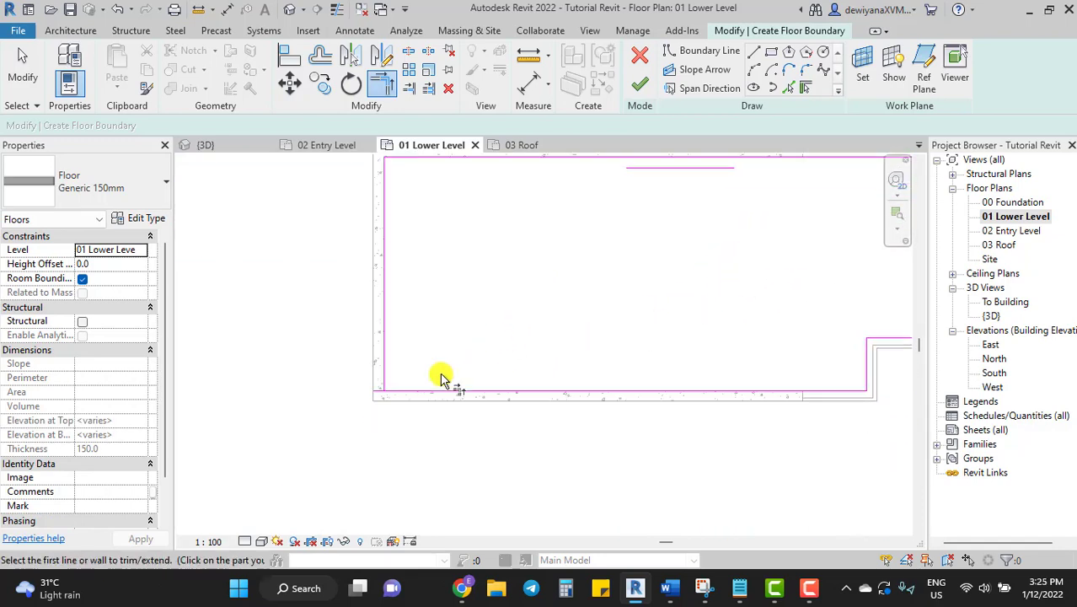
scroll(429, 371, up, 4)
click(310, 335)
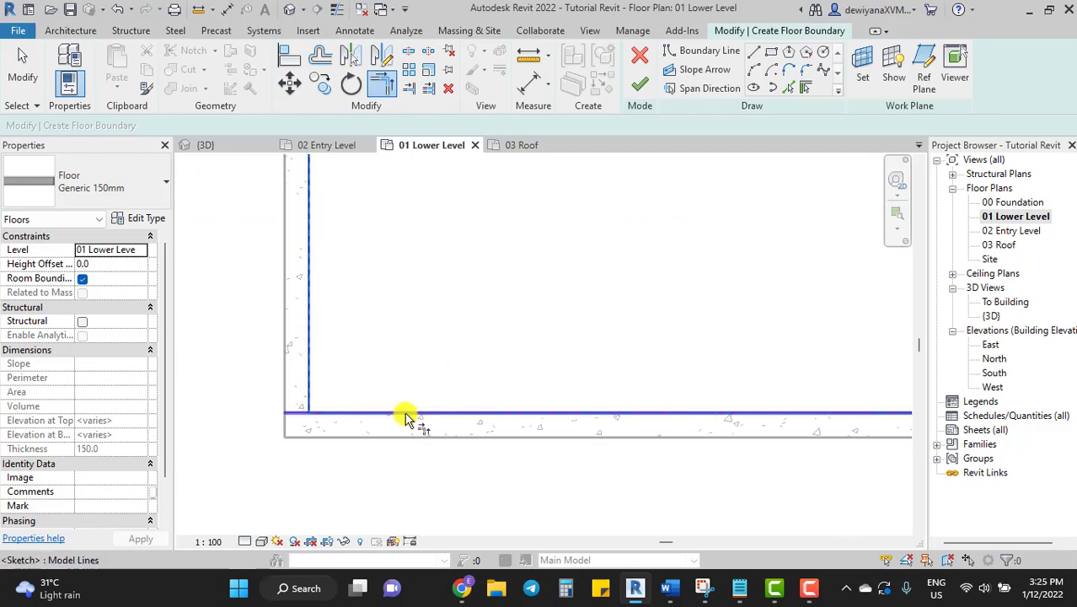
click(408, 413)
scroll(513, 416, down, 3)
middle_drag(729, 373, 609, 381)
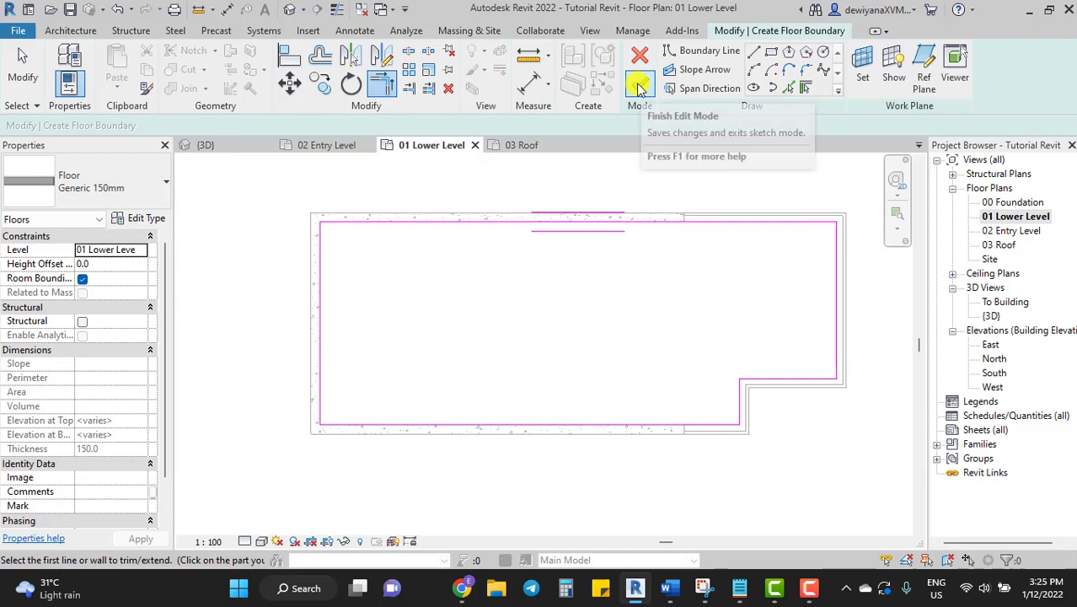
- Finish the 01 Lower Level floor, suppressing the attach prompt and leaving walls unattached
click(639, 88)
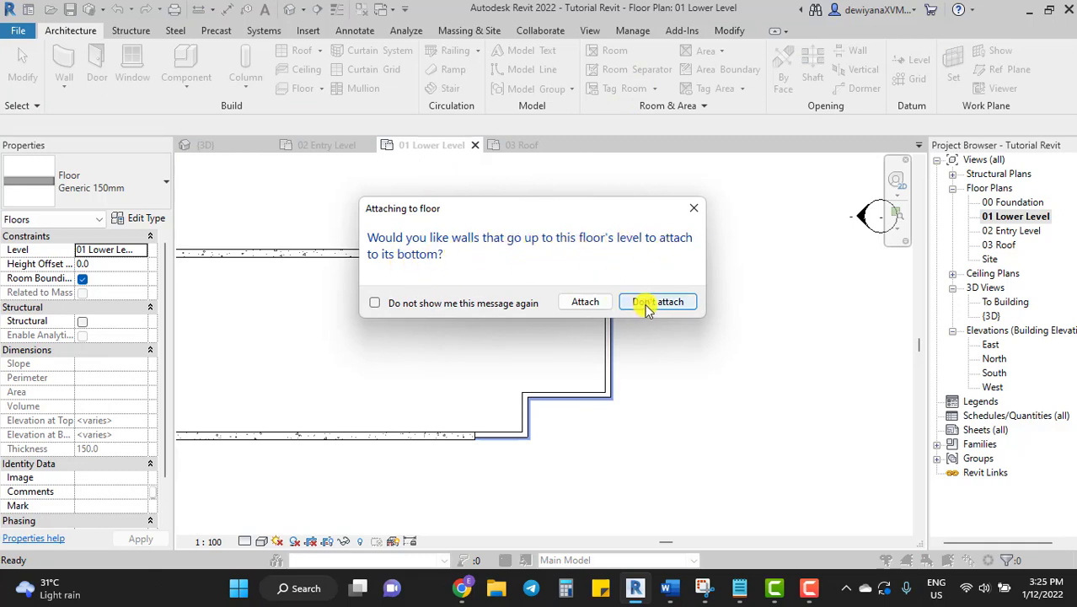
click(375, 303)
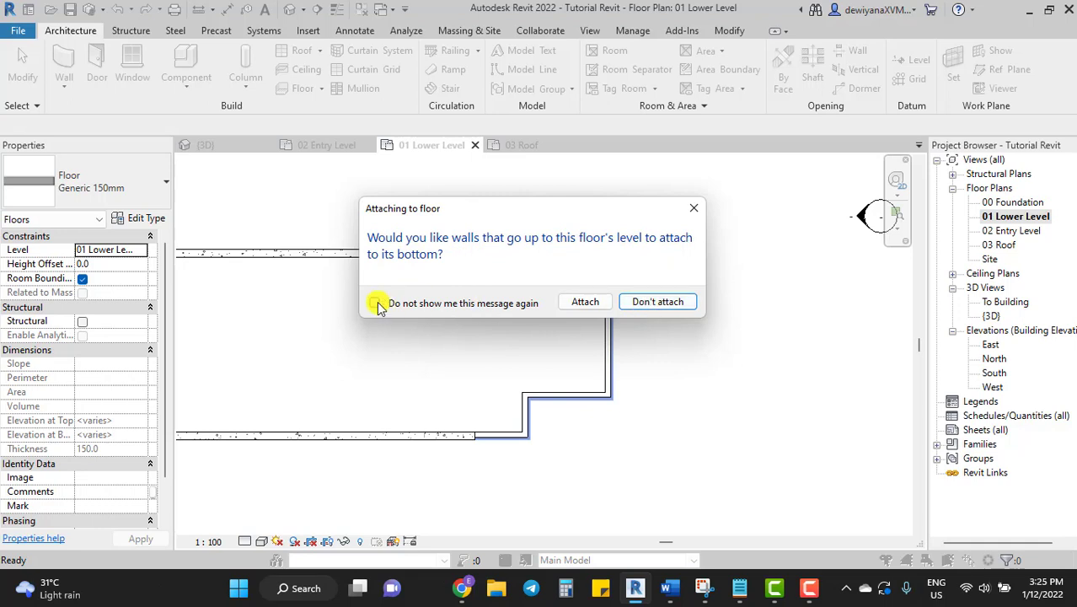
click(657, 302)
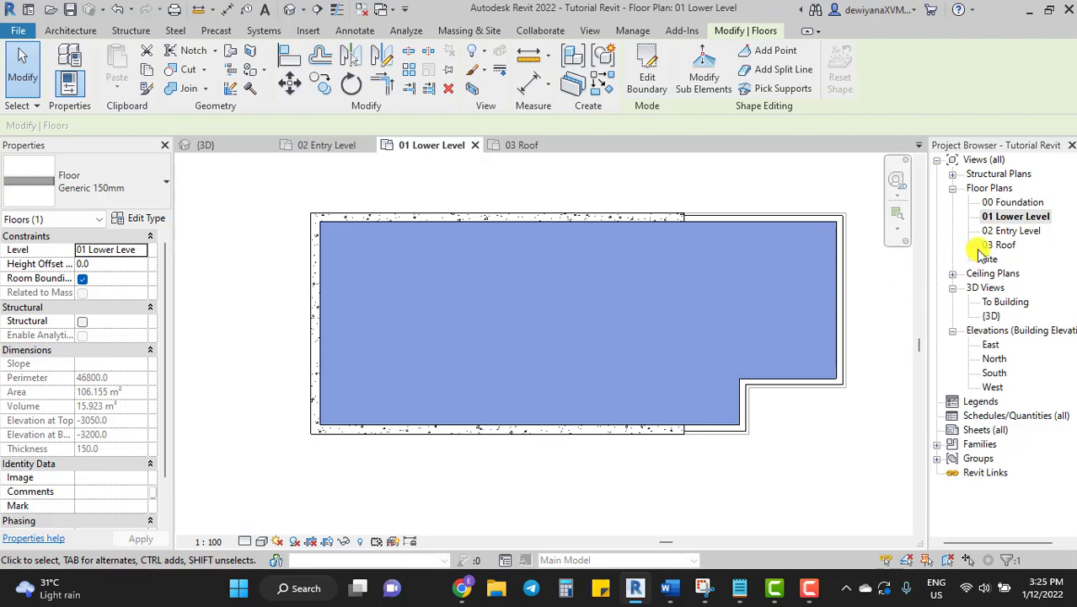
click(800, 451)
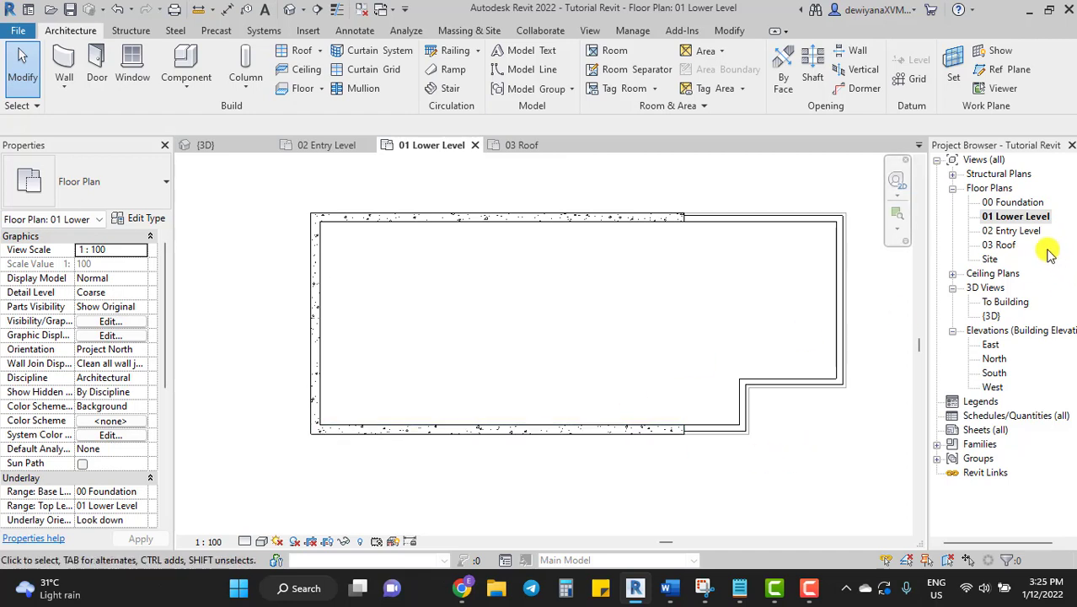
- Switch to the 02 Entry Level plan, recentre it, and start a Floor: Architectural sketch
double_click(1028, 232)
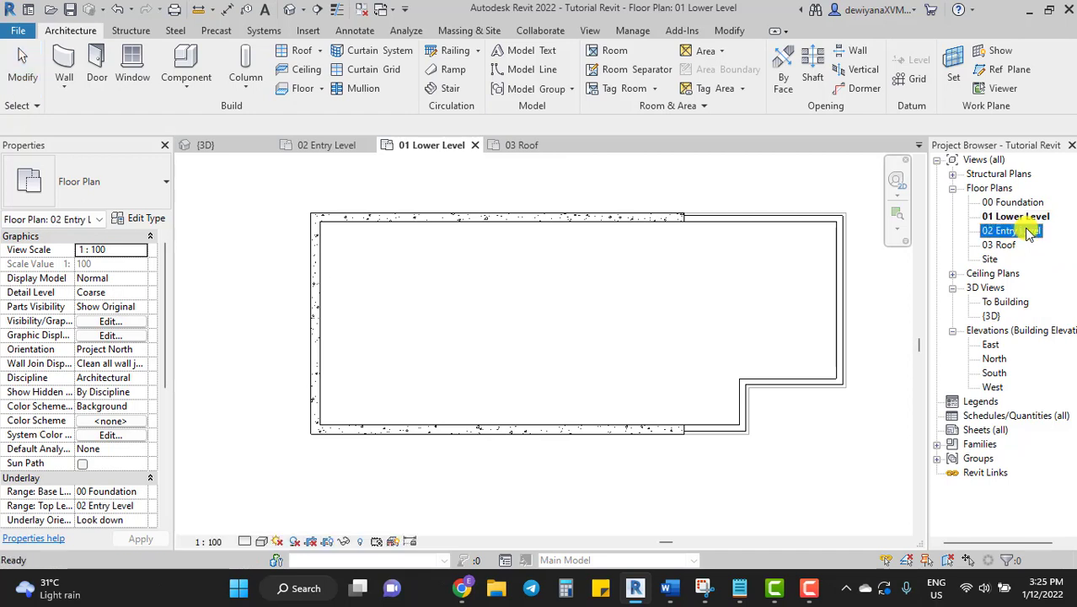
scroll(571, 185, up, 2)
scroll(571, 184, down, 2)
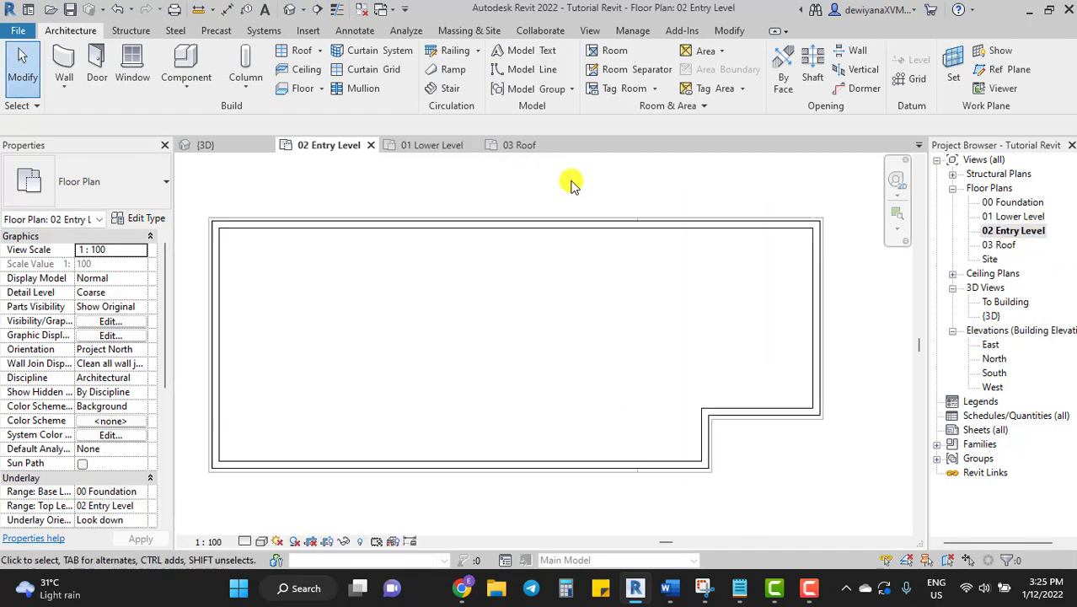
middle_drag(619, 271, 600, 282)
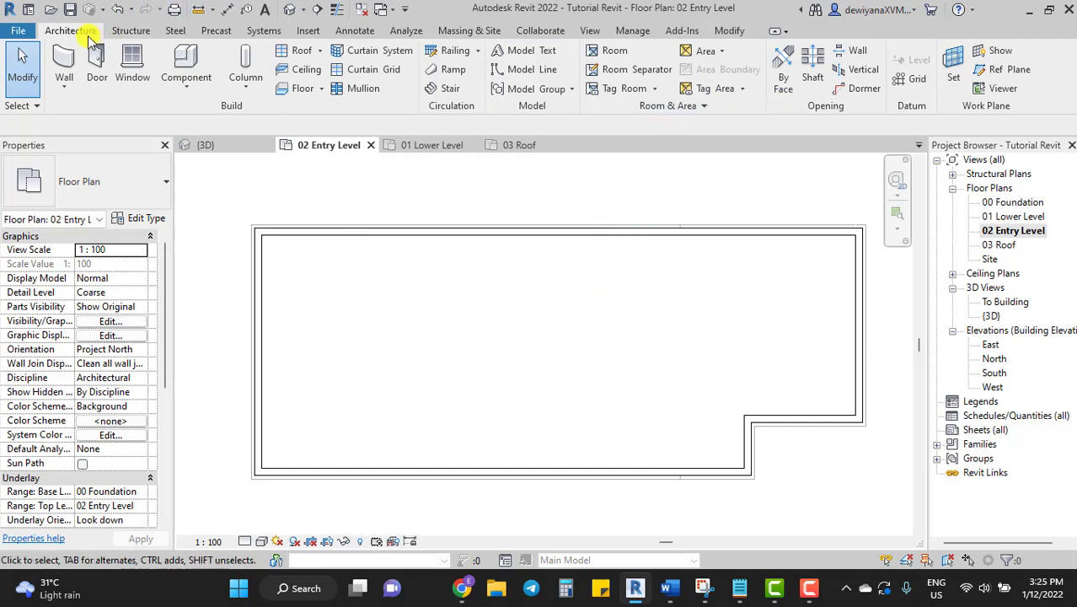
click(321, 89)
click(342, 126)
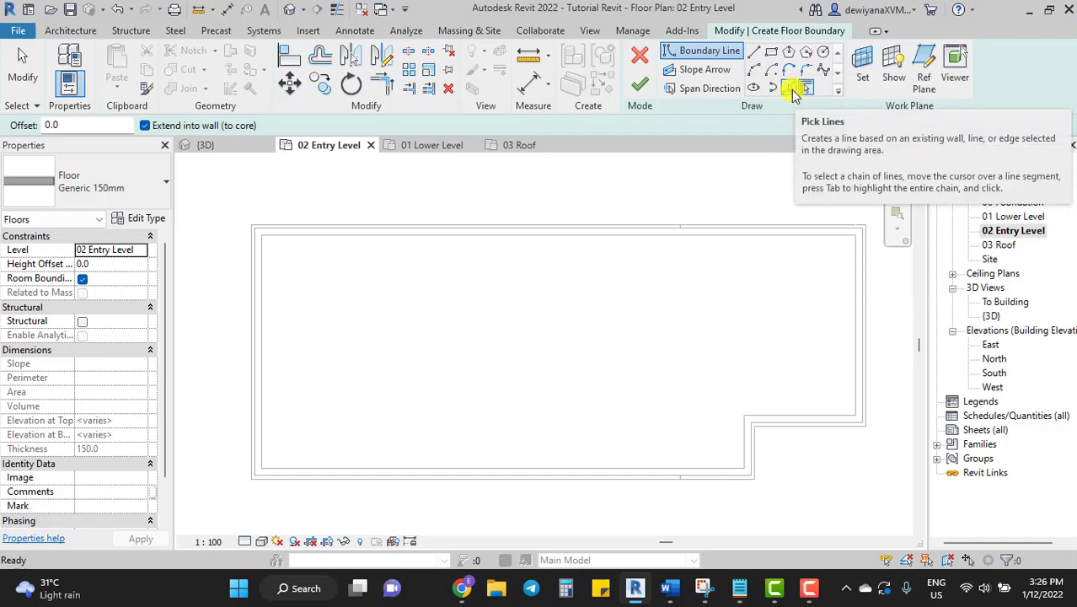
- Choose the Line draw tool for the boundary with Chain left on
click(756, 54)
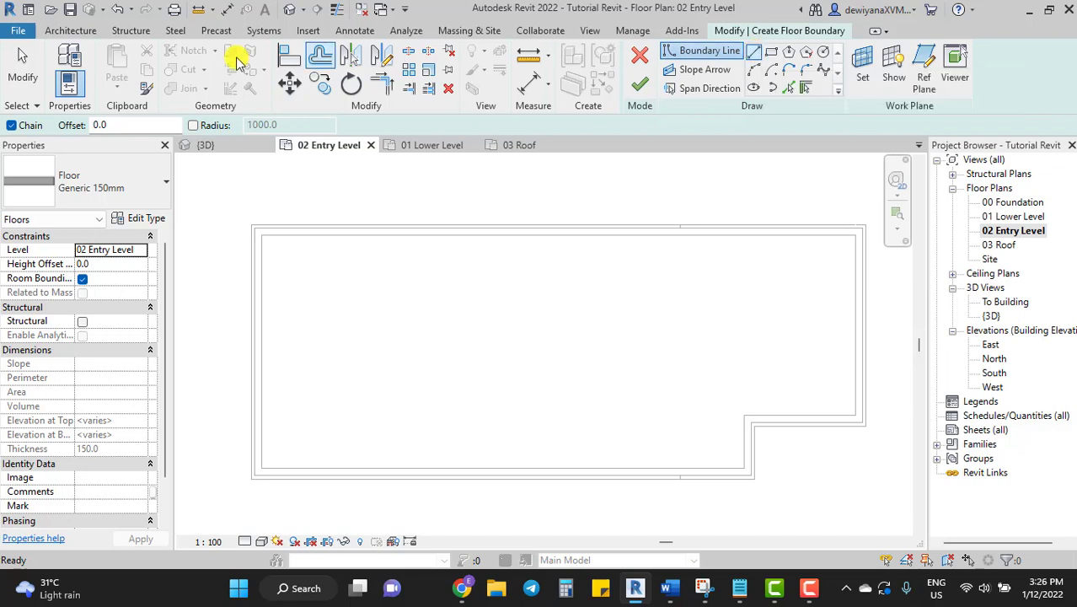
click(12, 127)
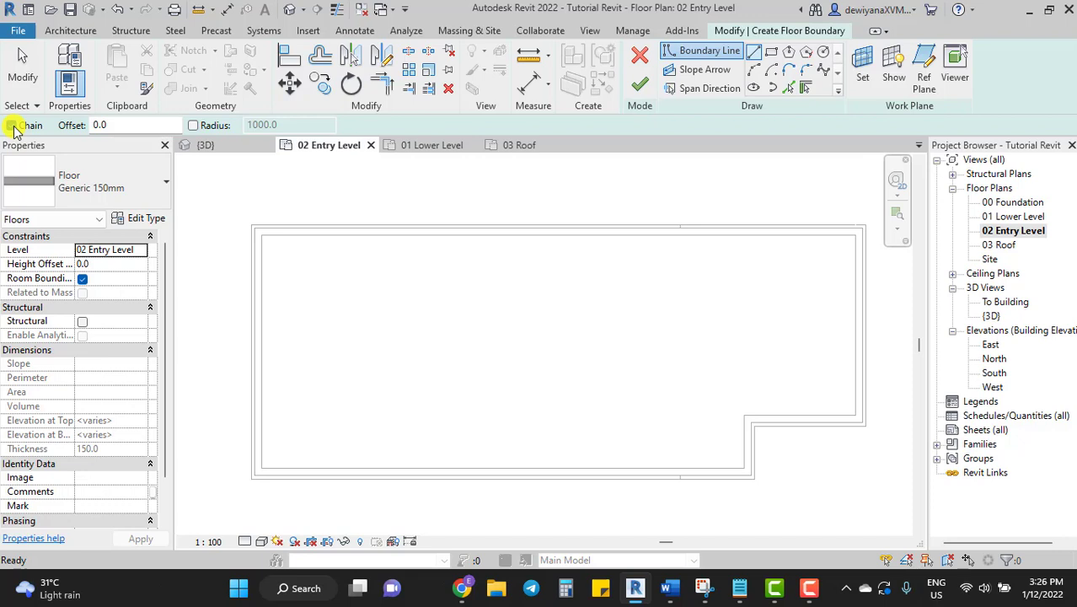
click(12, 125)
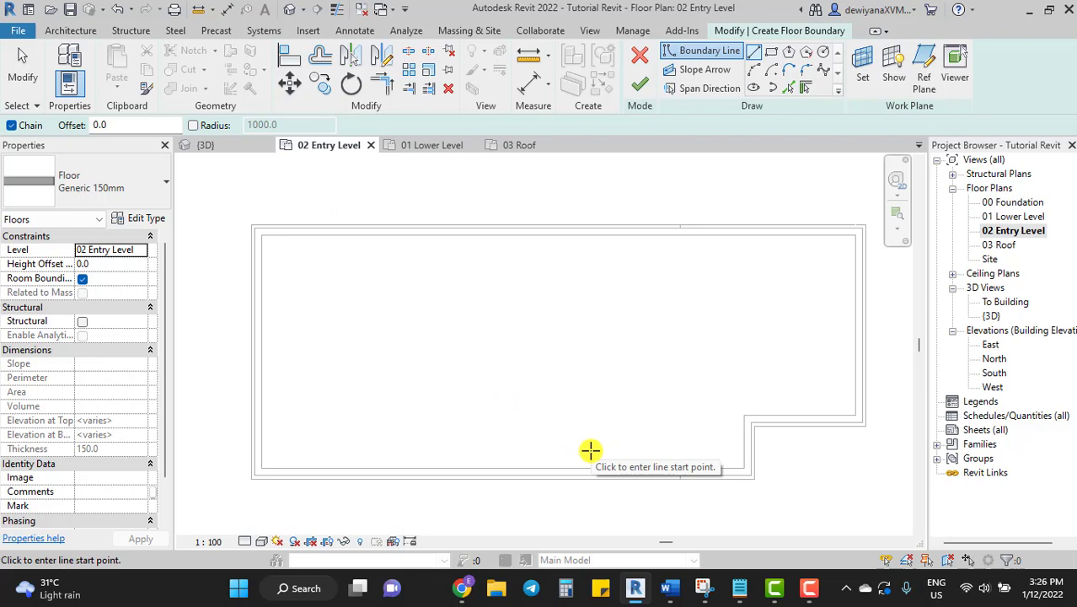
scroll(590, 451, down, 1)
scroll(590, 451, down, 1)
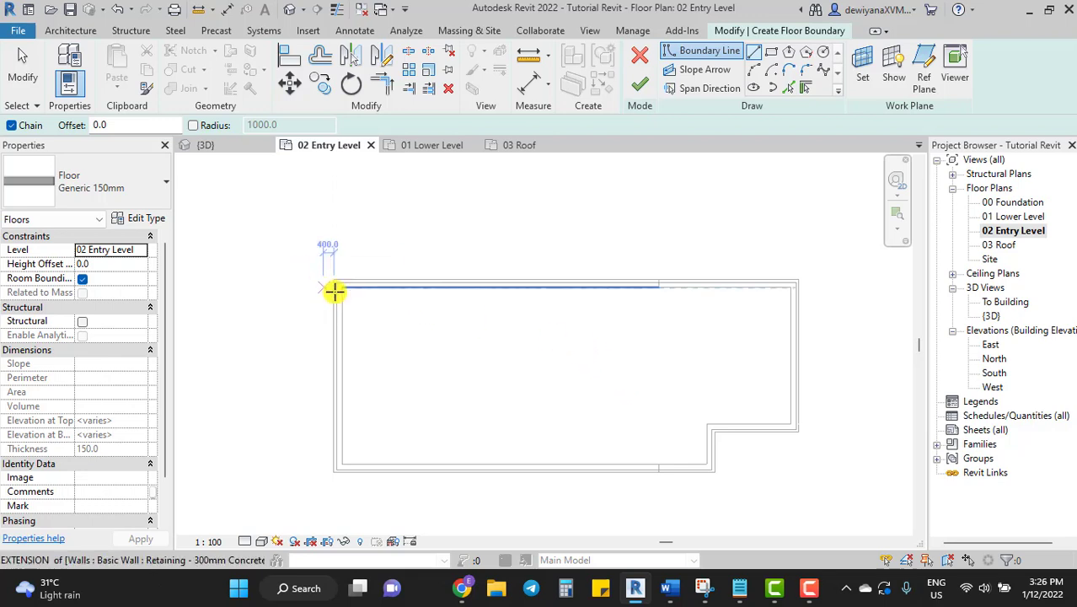
scroll(335, 290, up, 3)
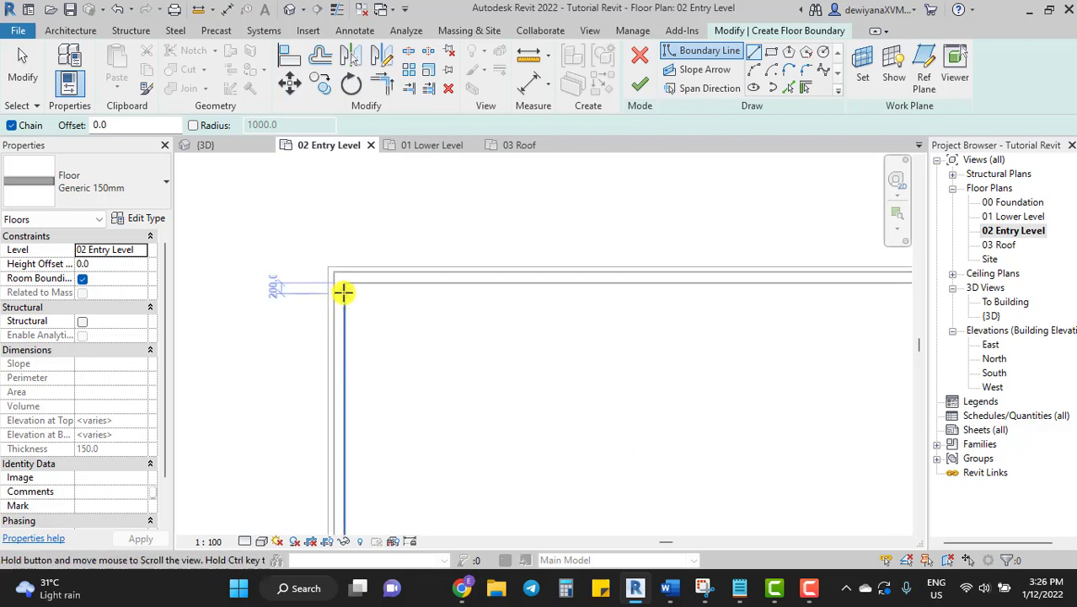
- Draw the top boundary edge from the top-left wall corner at 11000 length
middle_drag(343, 292, 303, 205)
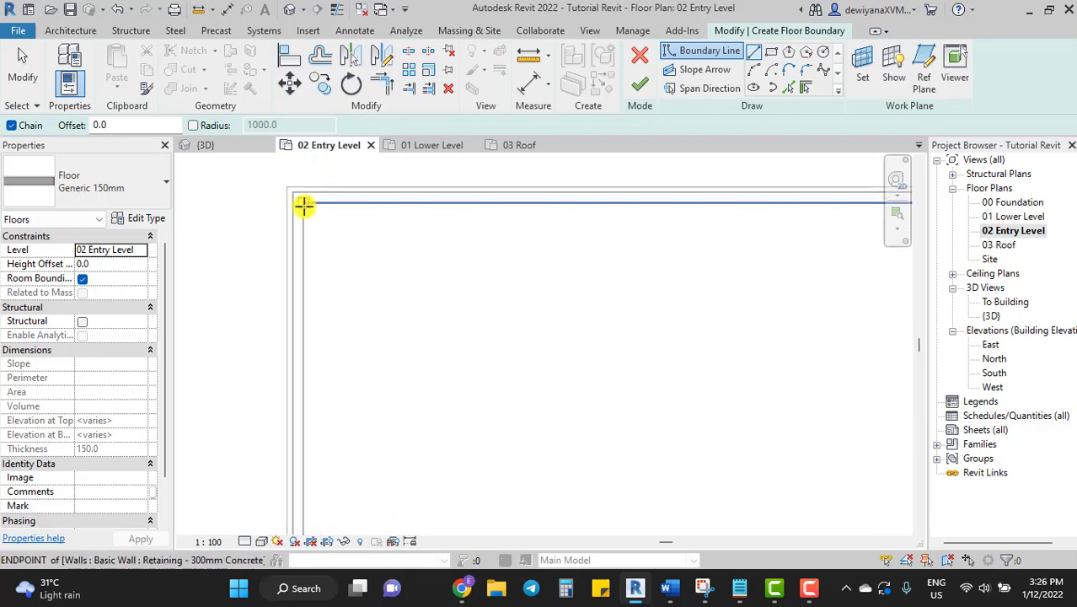
click(304, 205)
scroll(750, 206, down, 1)
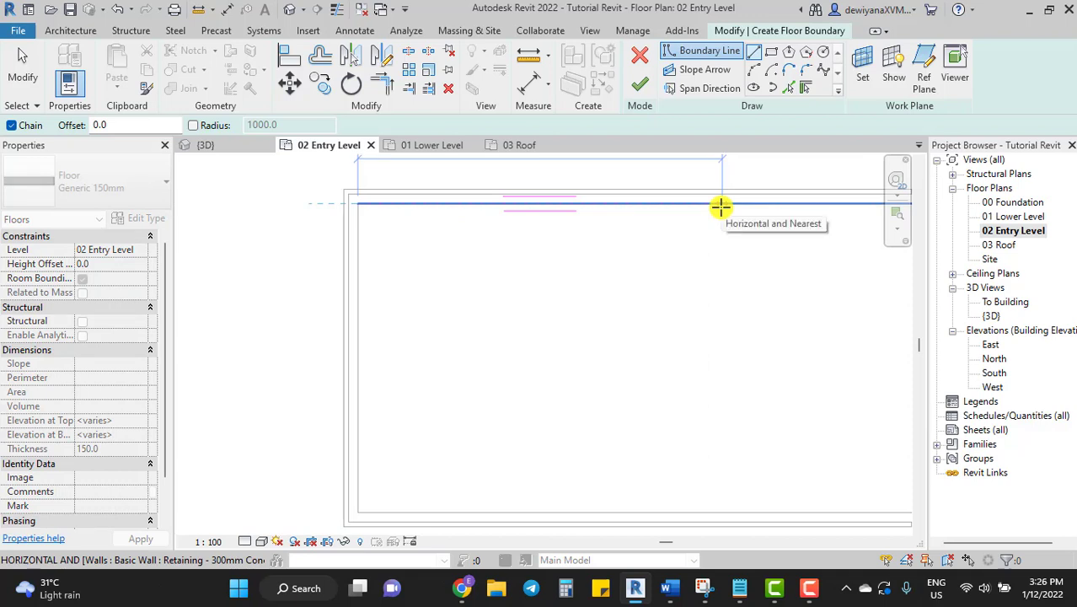
middle_drag(717, 204, 781, 257)
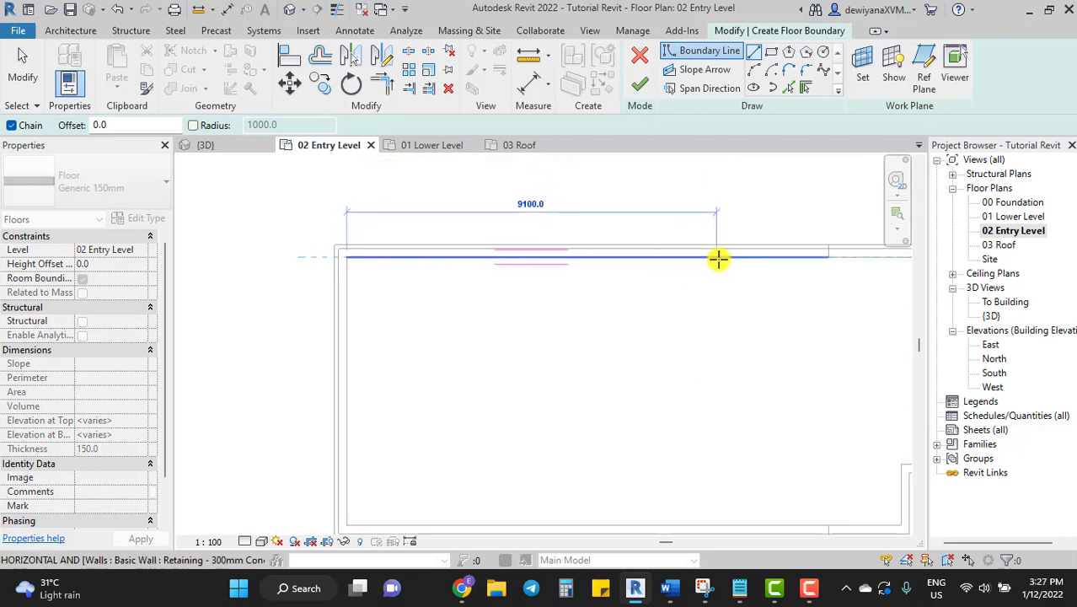
text(11000)
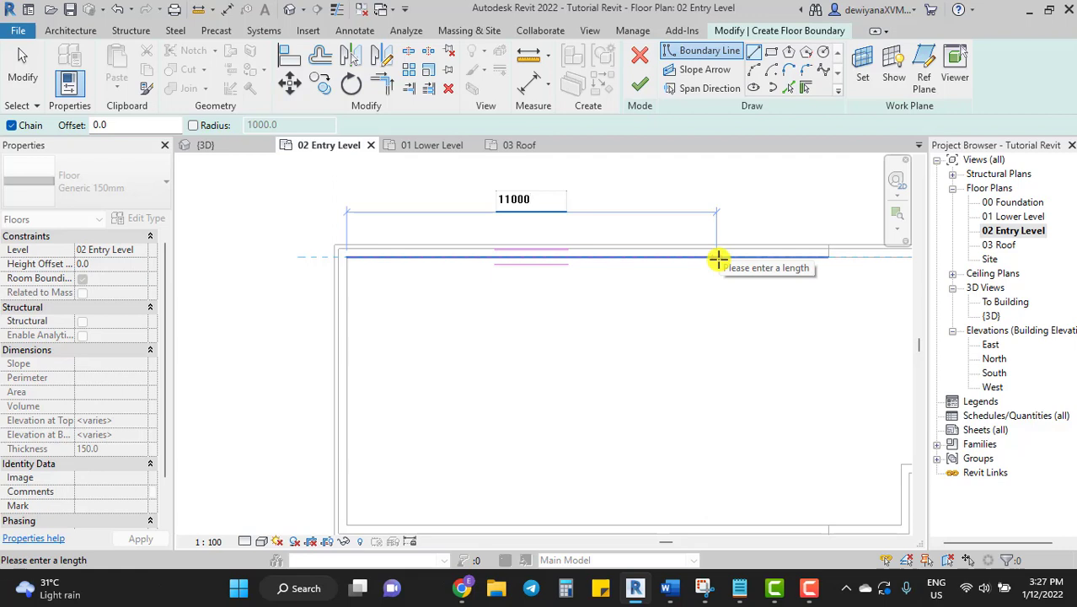
key(Return)
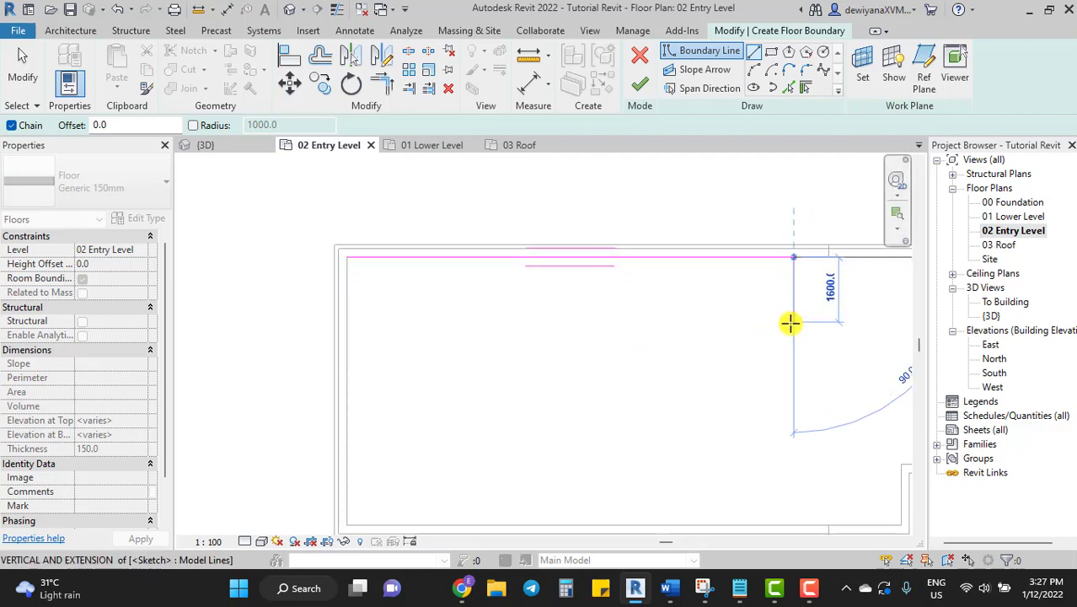
scroll(790, 322, down, 2)
middle_drag(795, 356, 644, 322)
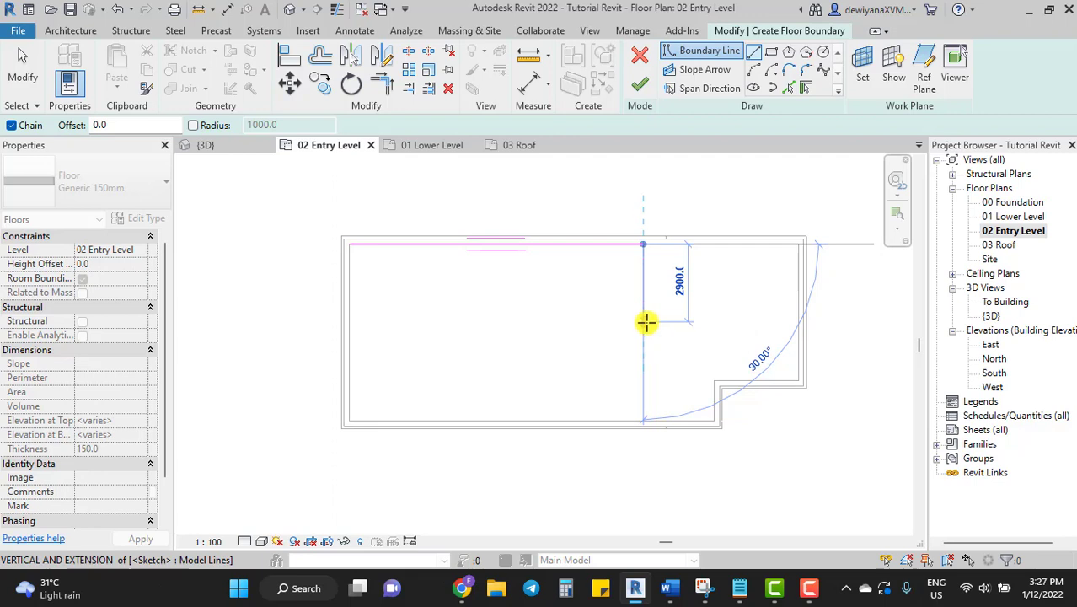
scroll(649, 371, up, 3)
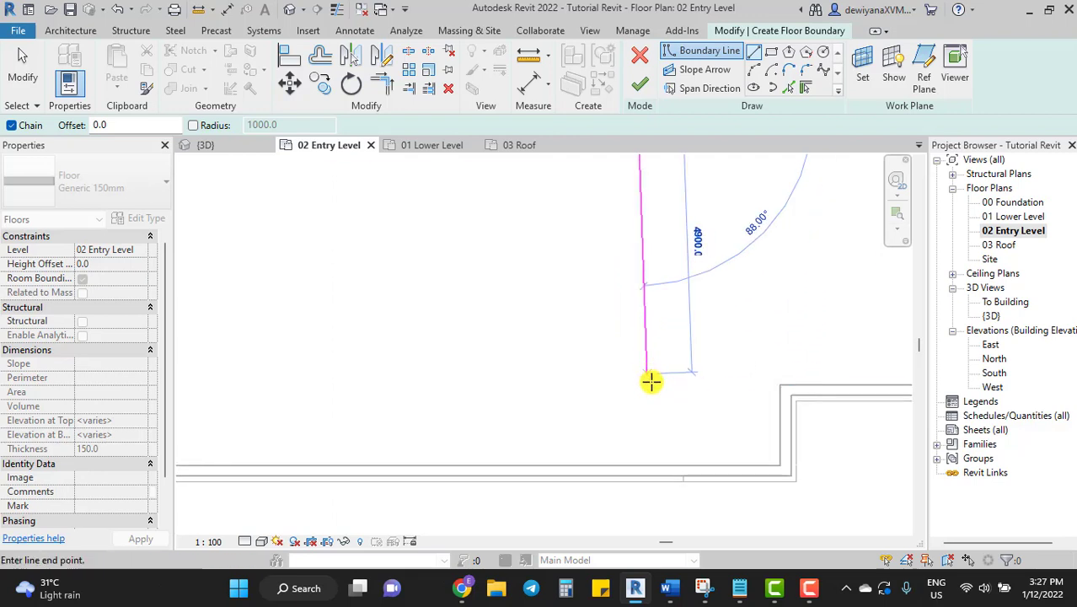
scroll(649, 396, down, 3)
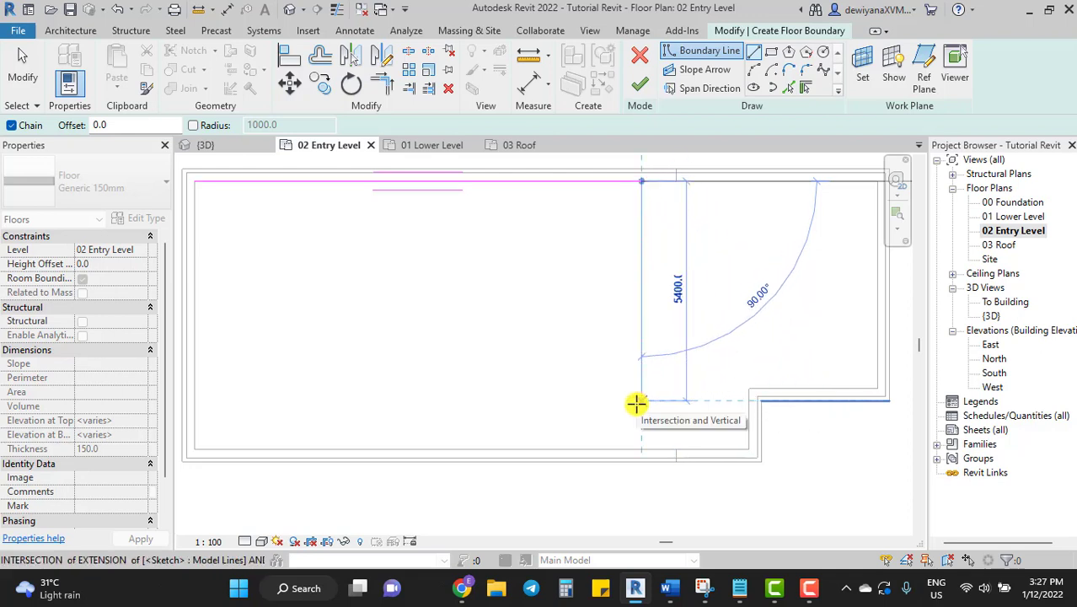
- End the vertical boundary edge down the right side at the wall step
click(636, 404)
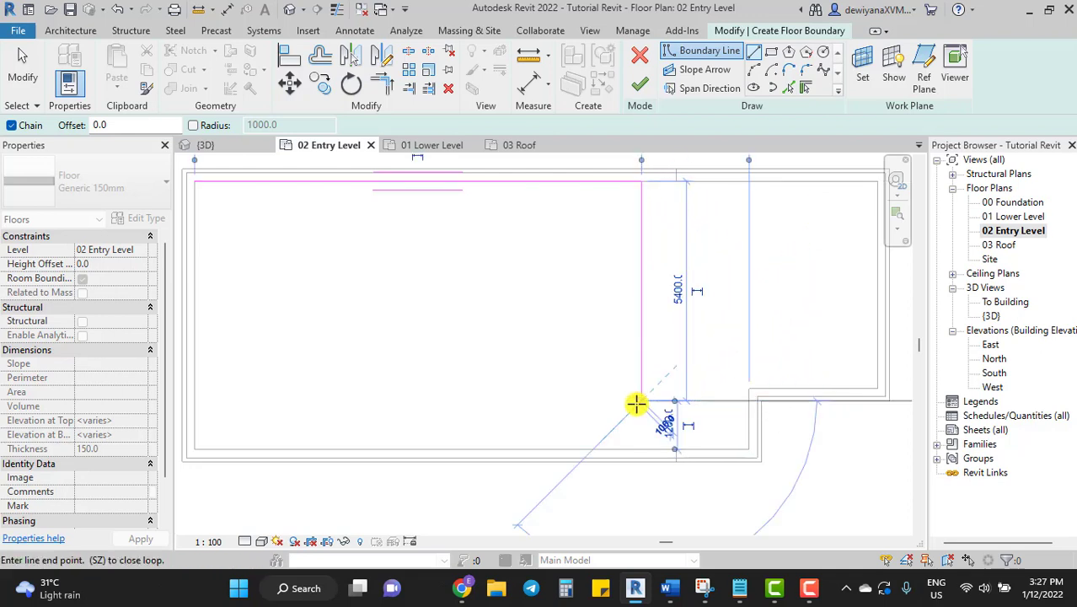
scroll(636, 404, down, 1)
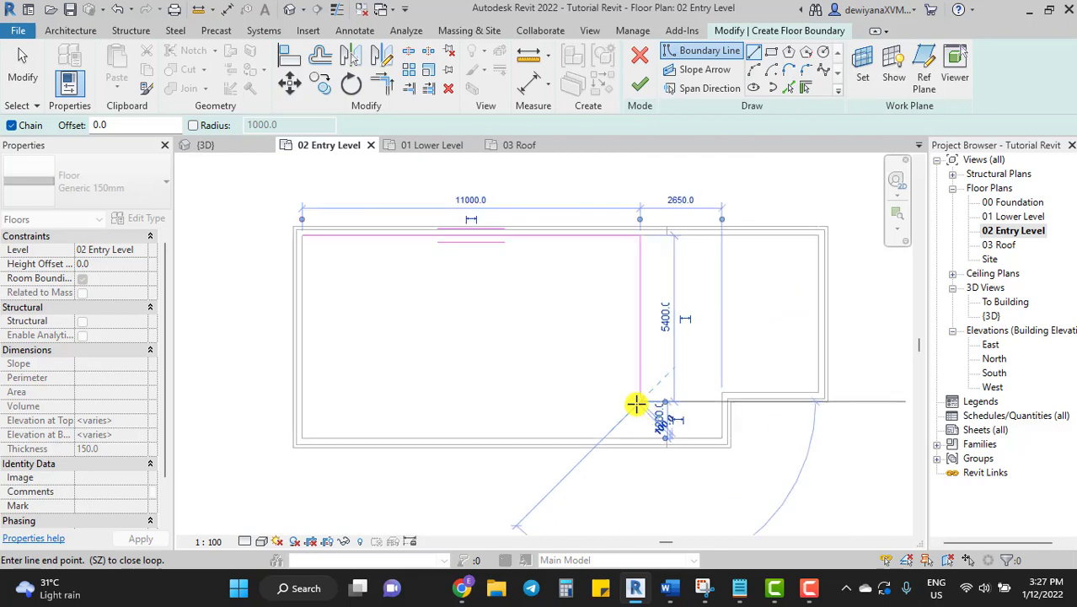
middle_drag(638, 408, 499, 403)
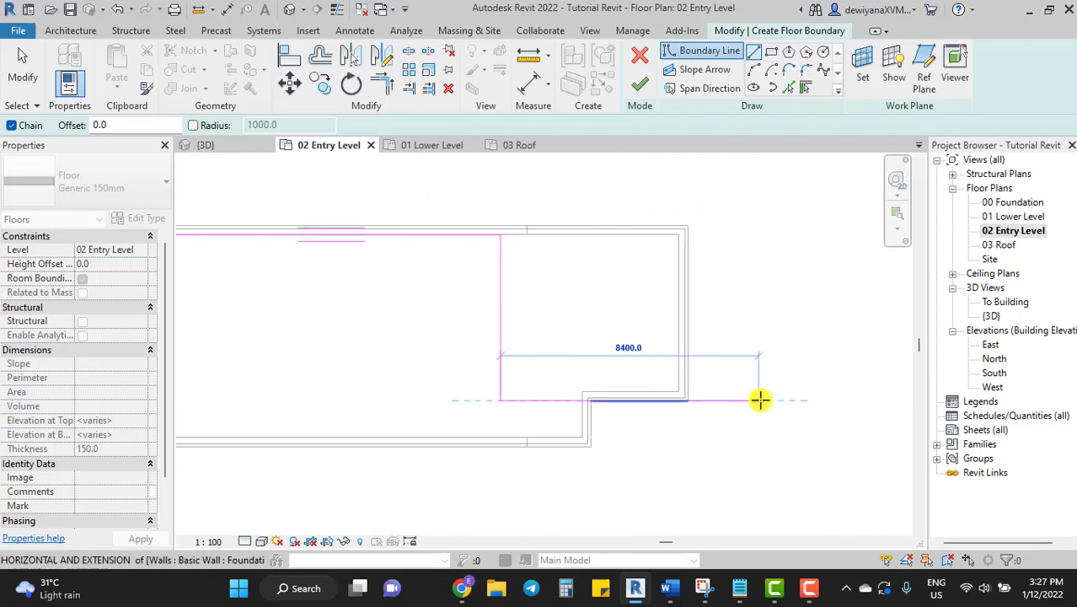
- Add a 7000 edge and an angled edge to the wall intersection, then cancel the stray preview
text(7000)
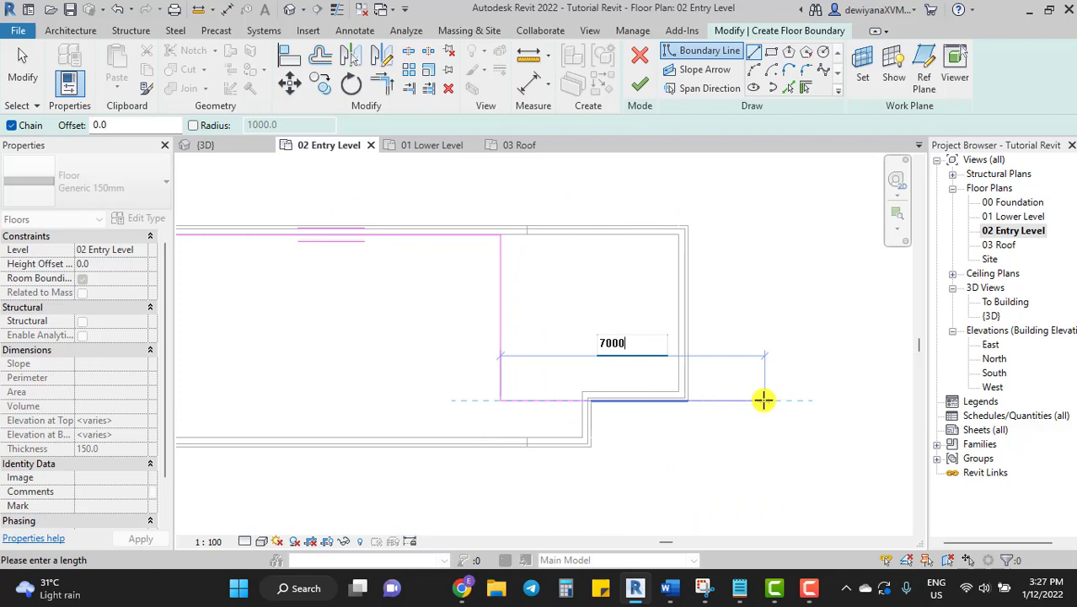
key(Return)
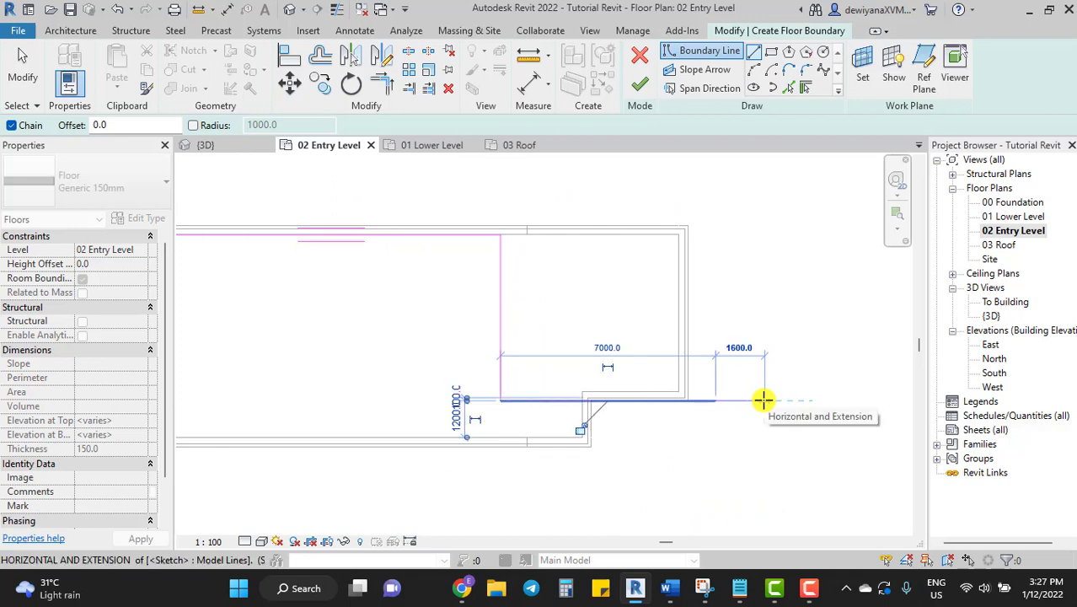
scroll(698, 421, down, 2)
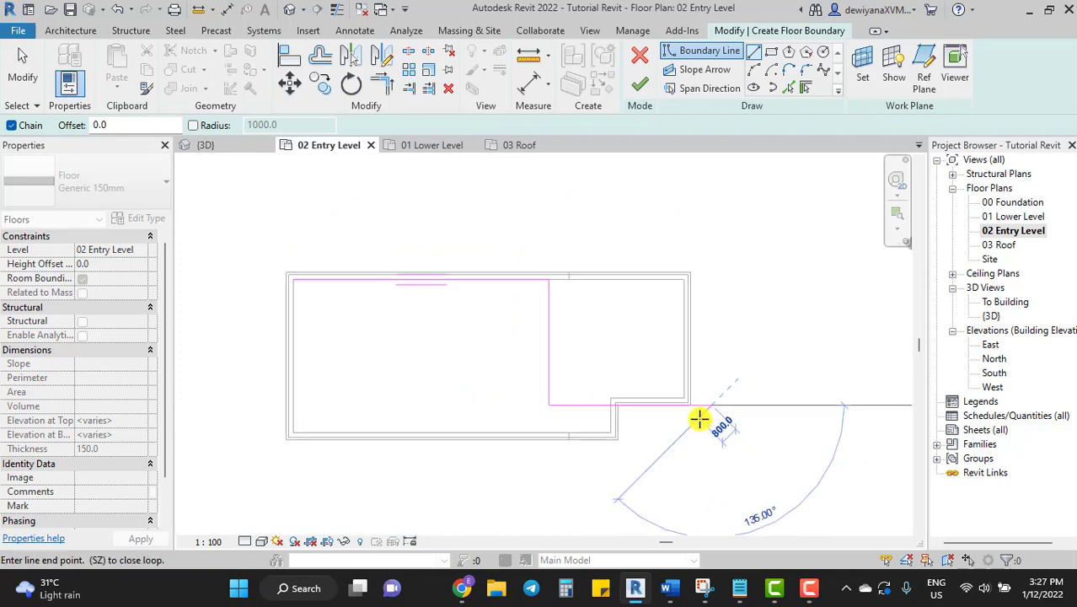
scroll(687, 446, up, 1)
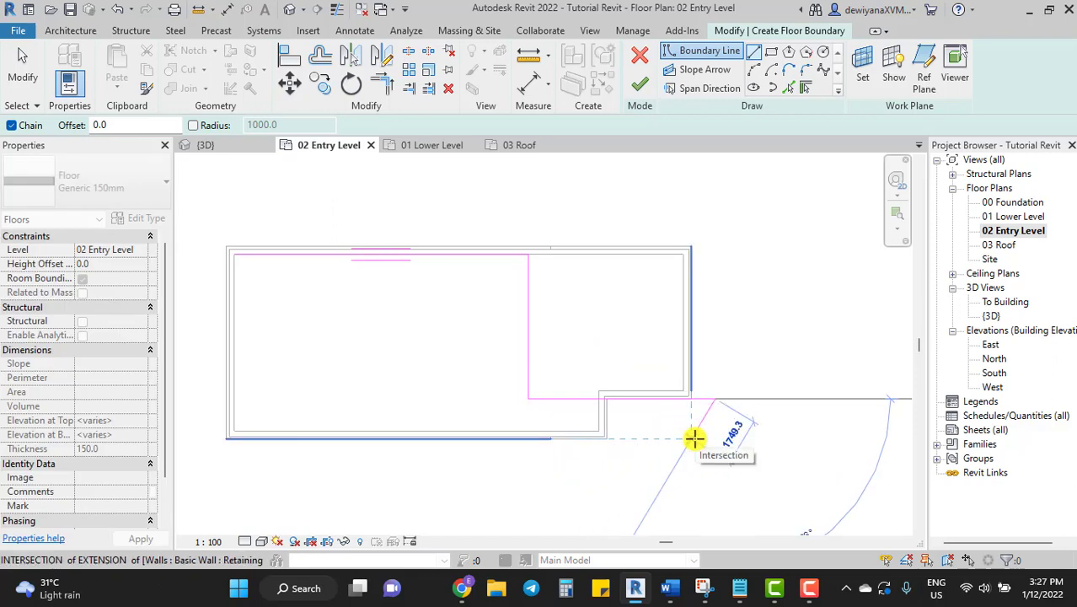
click(694, 438)
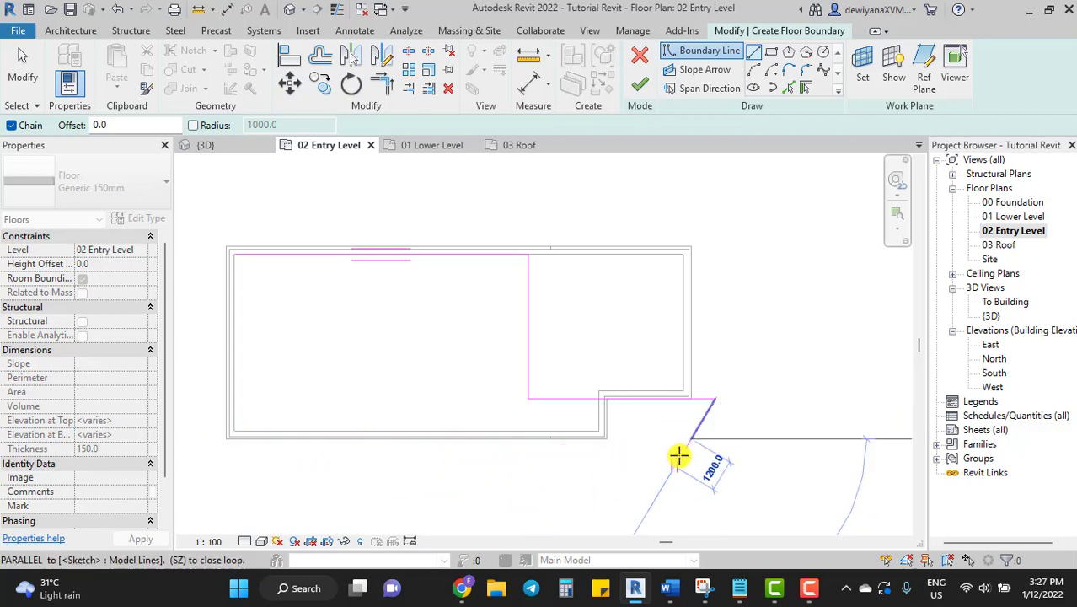
key(Escape)
key(Escape)
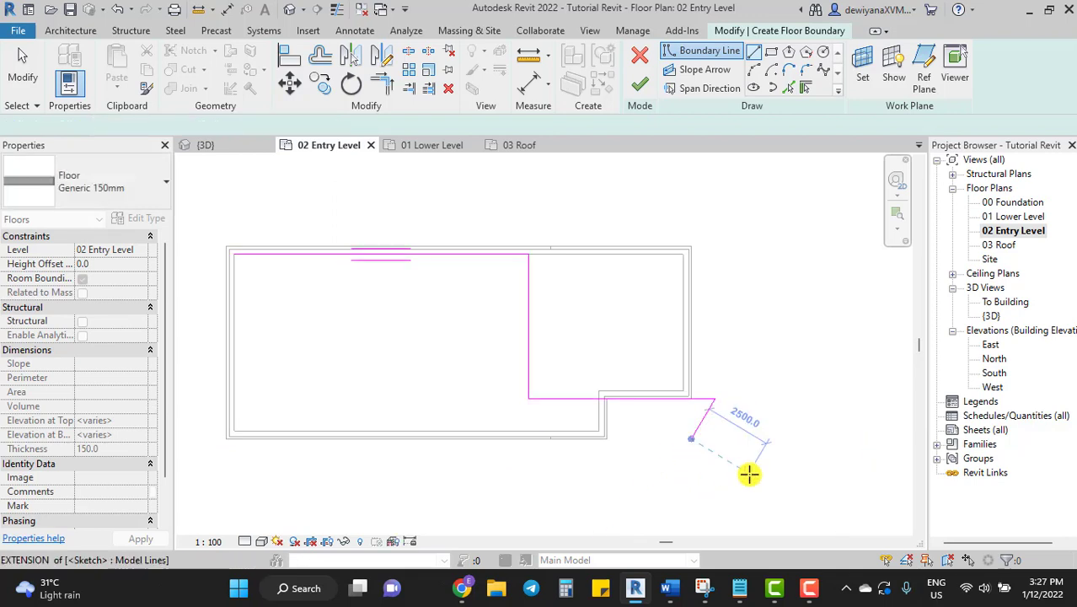
- Undo the stray line and draw the boundary edge down to the wall line
key(ctrl+z)
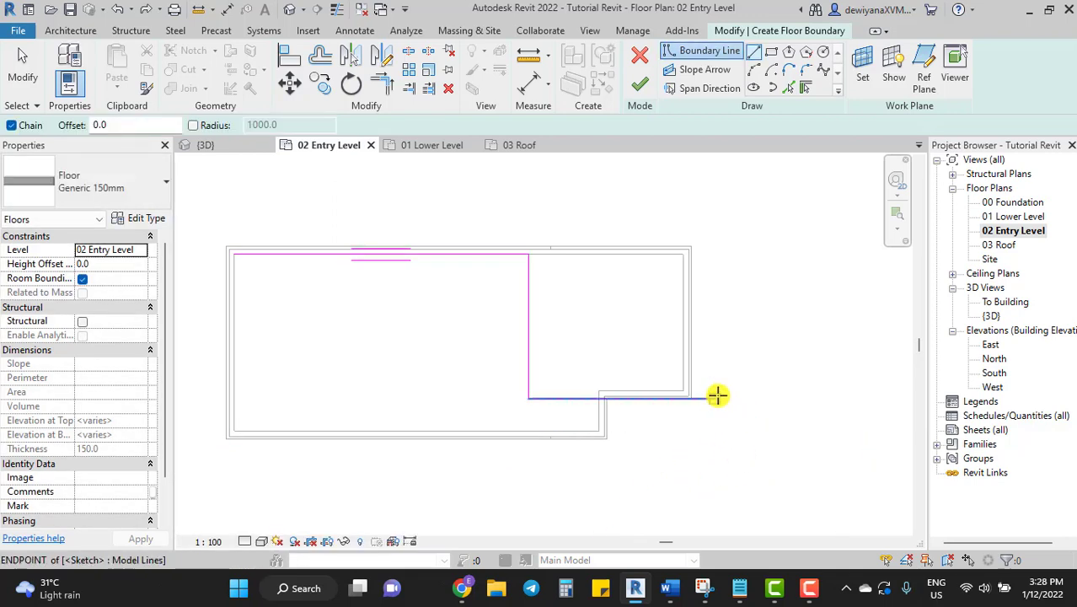
click(714, 399)
scroll(715, 414, up, 2)
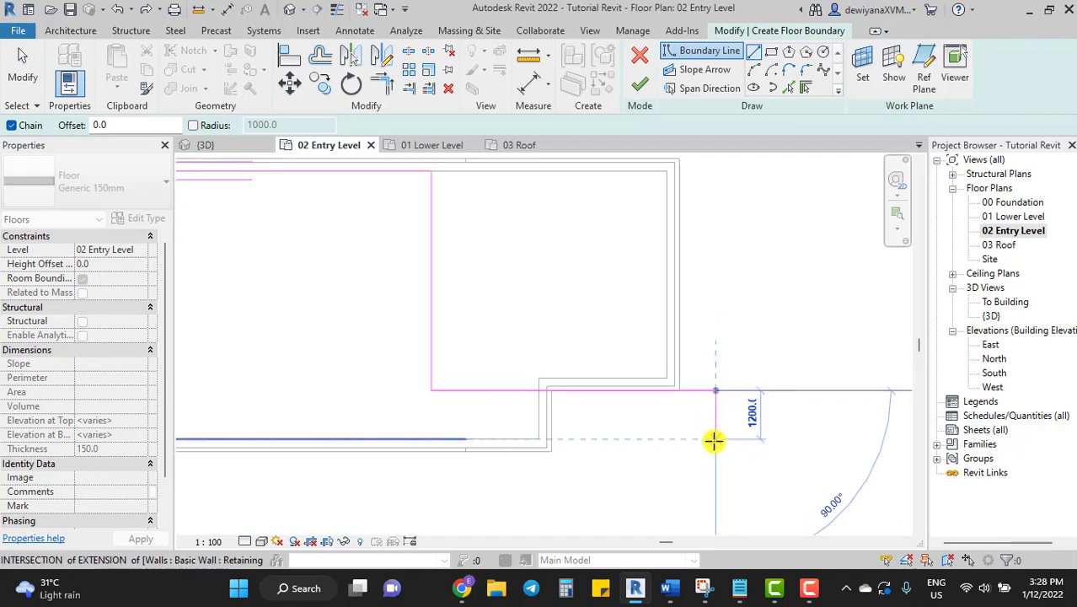
click(715, 438)
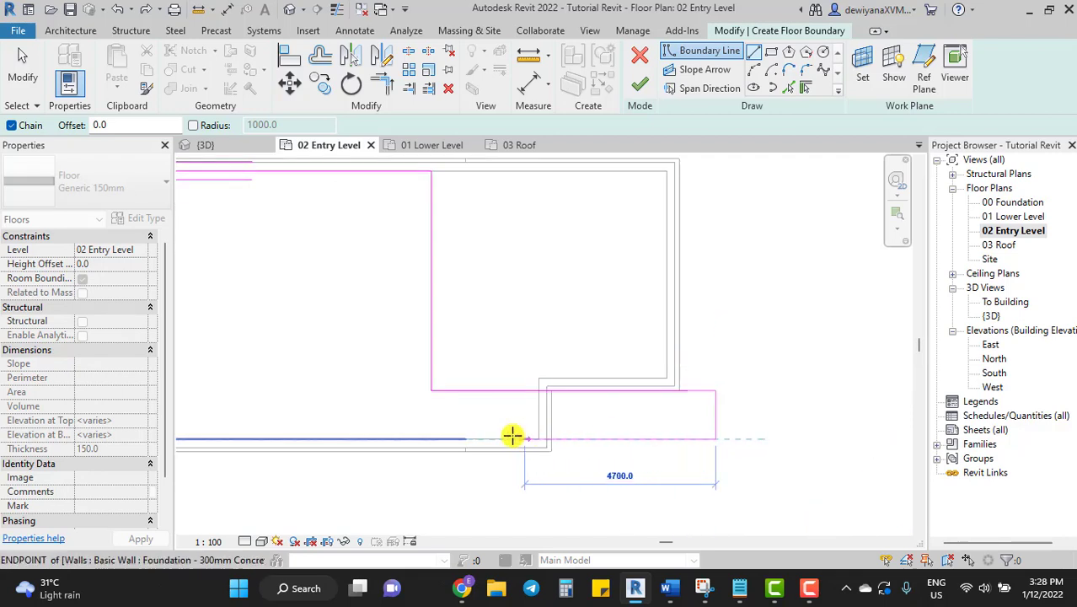
scroll(529, 436, down, 3)
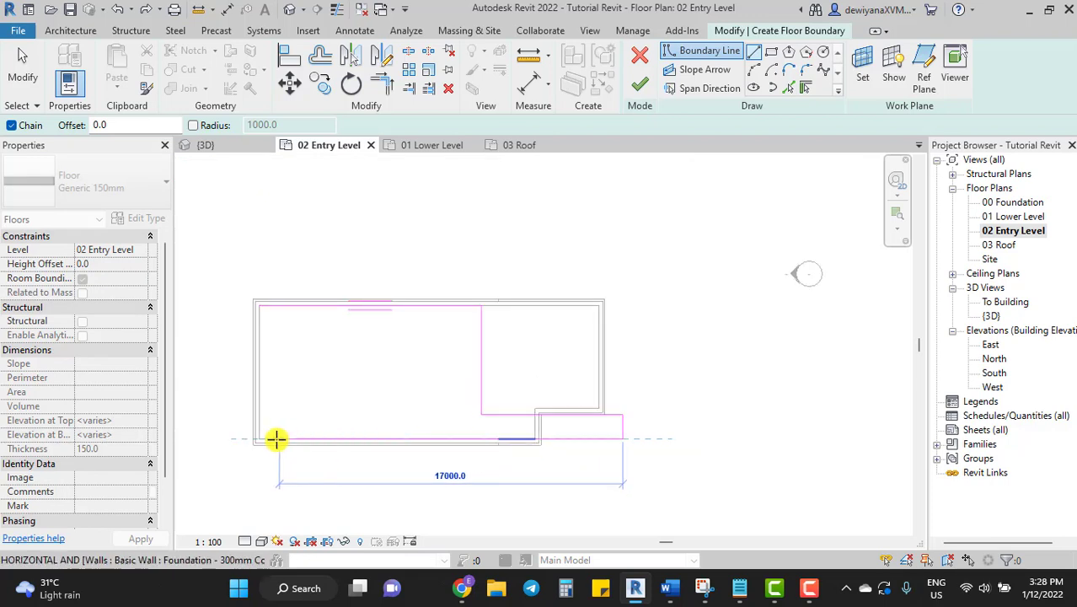
- Draw the bottom and left edges back to the top-left corner and finish the 81 m² floor
click(261, 437)
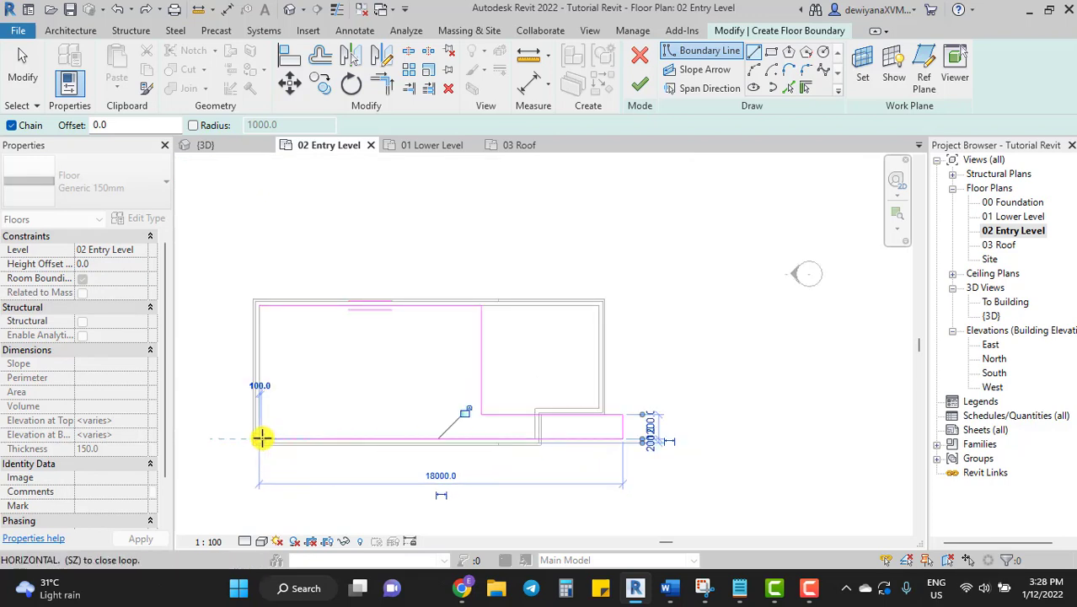
scroll(262, 354, up, 3)
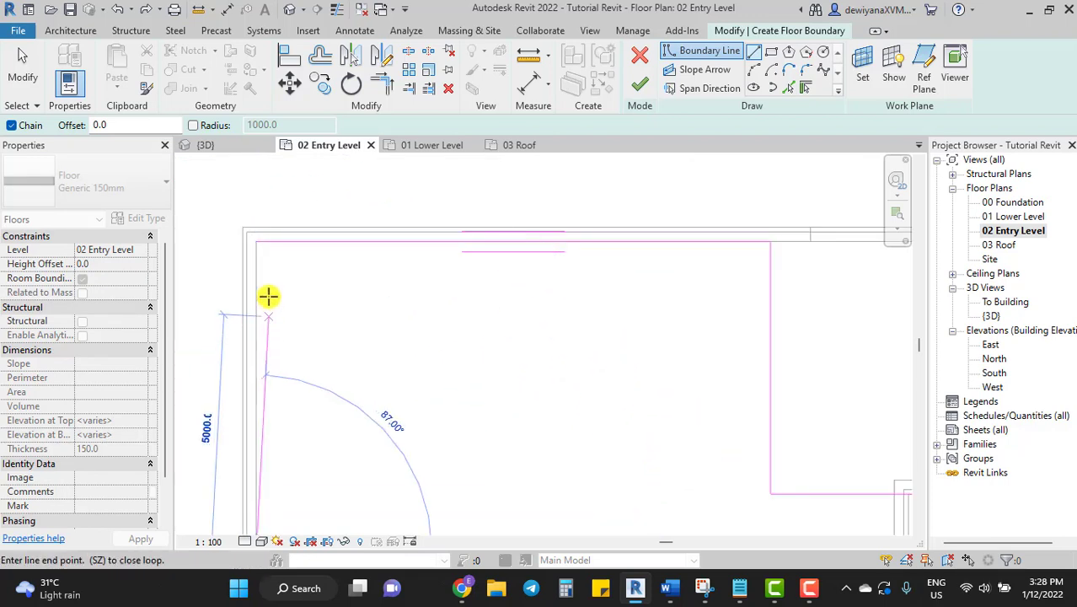
click(257, 239)
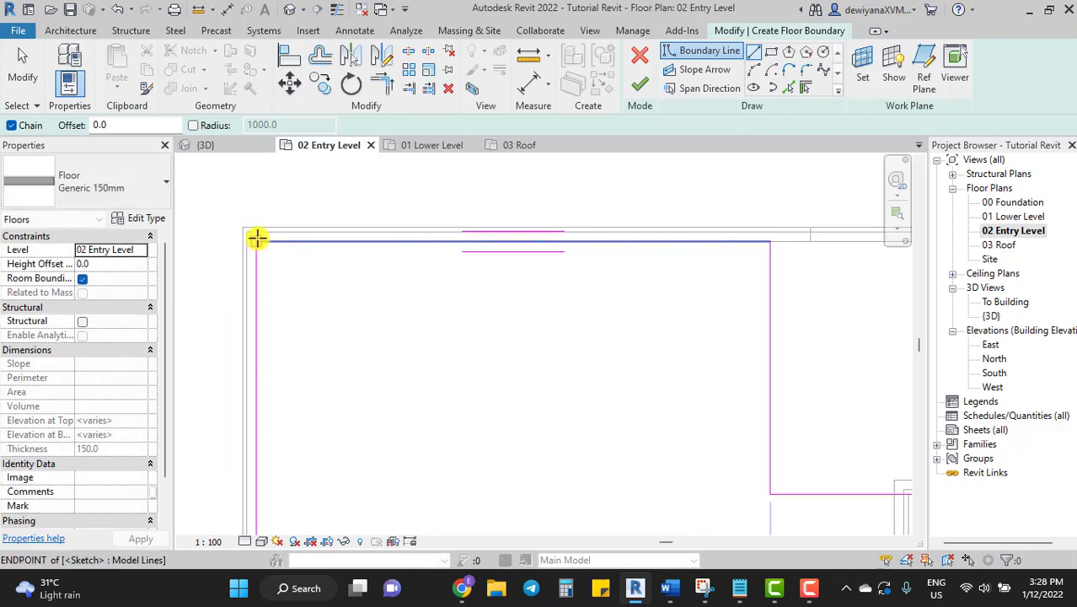
scroll(327, 305, down, 3)
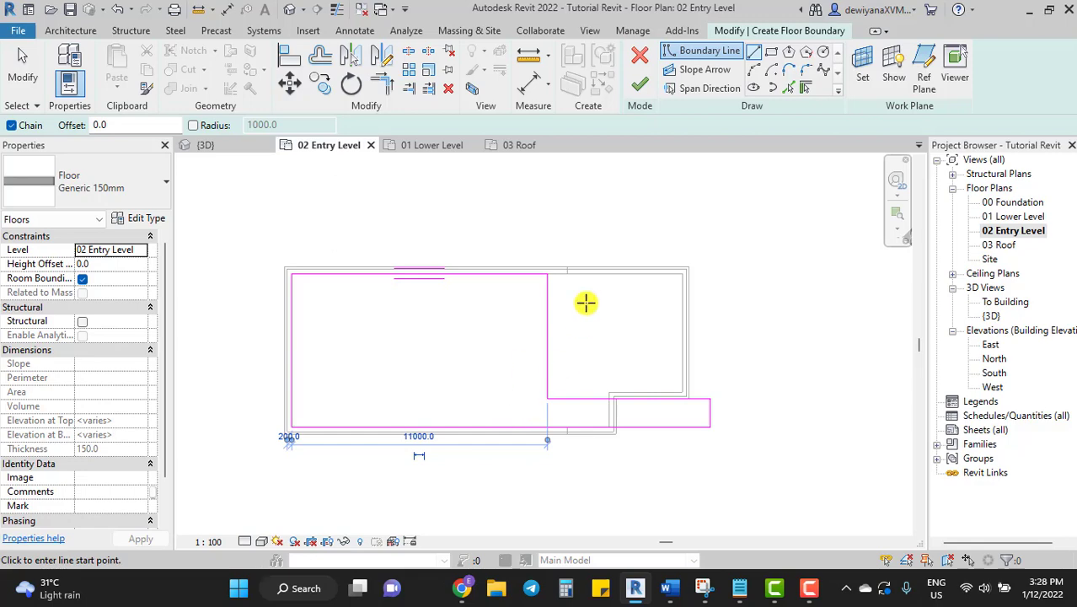
click(638, 89)
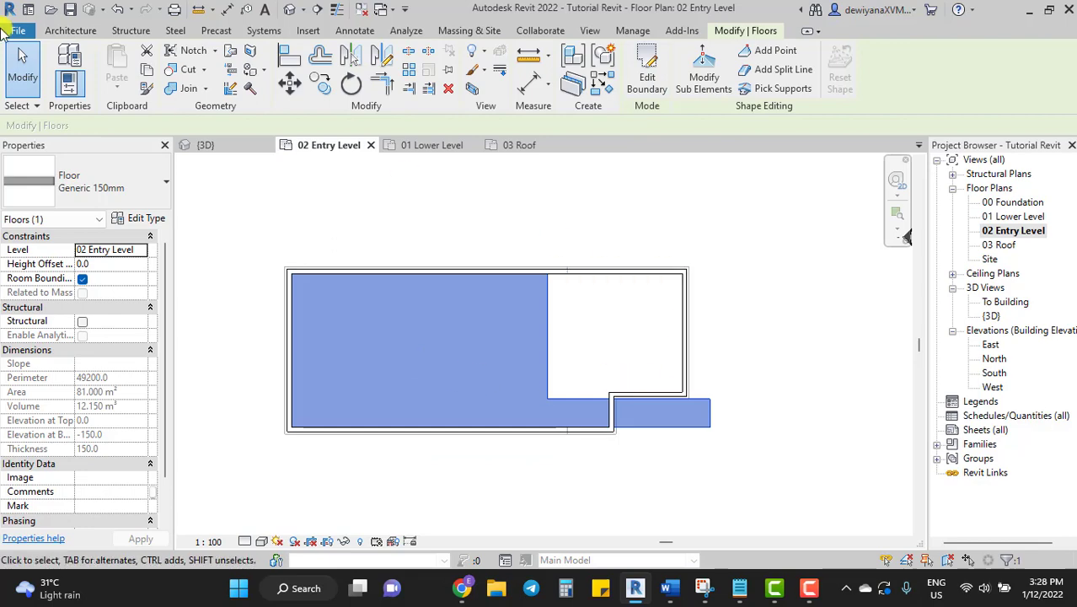
- Open the default {3D} view and select the new entry-level floor slab
click(28, 77)
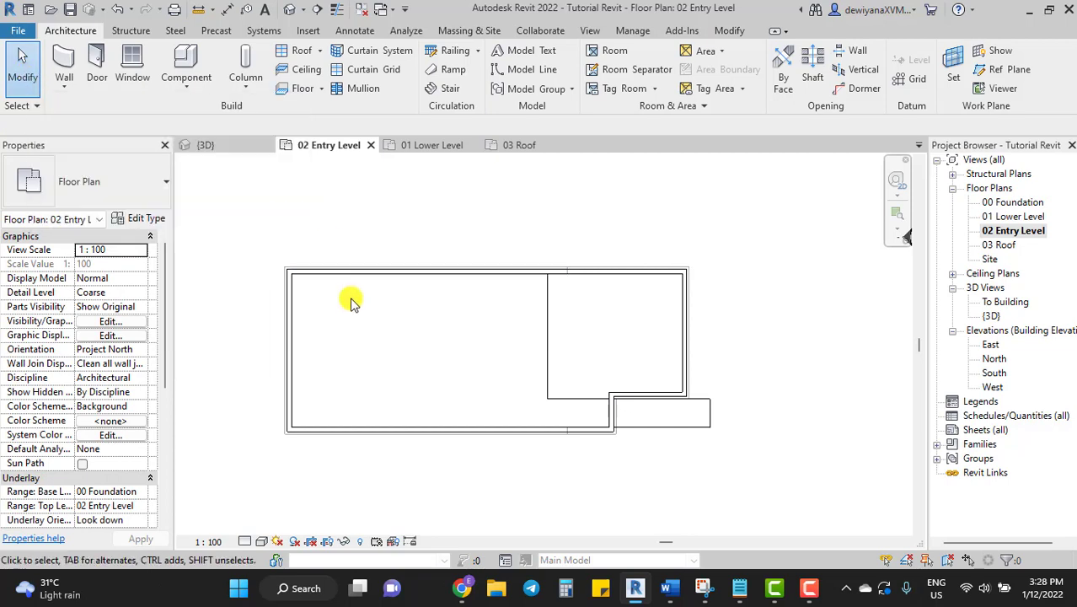
click(289, 15)
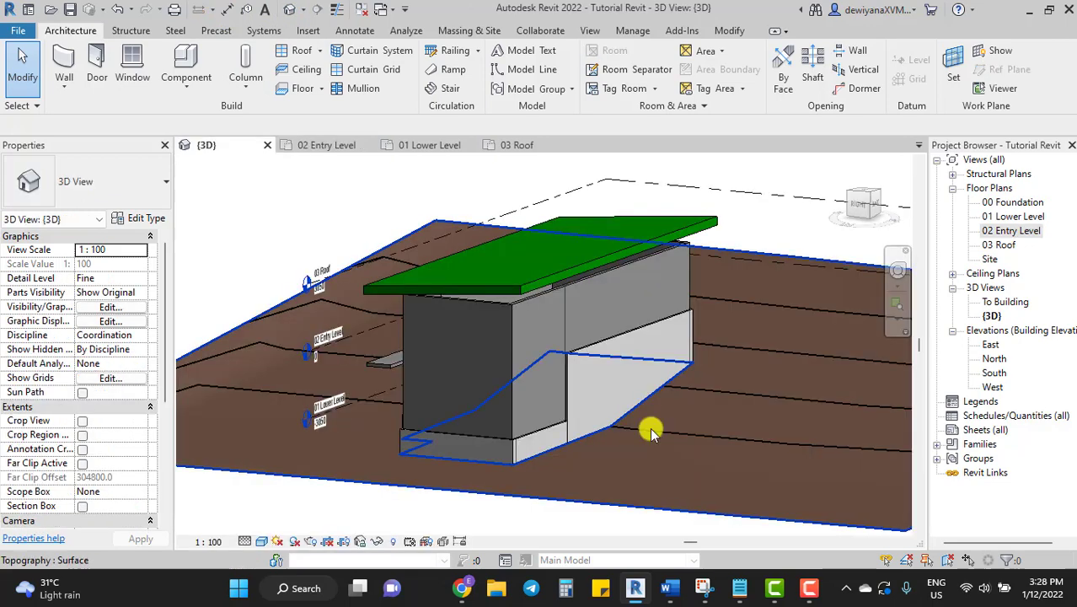
shift+middle_drag(500, 426, 420, 385)
click(447, 401)
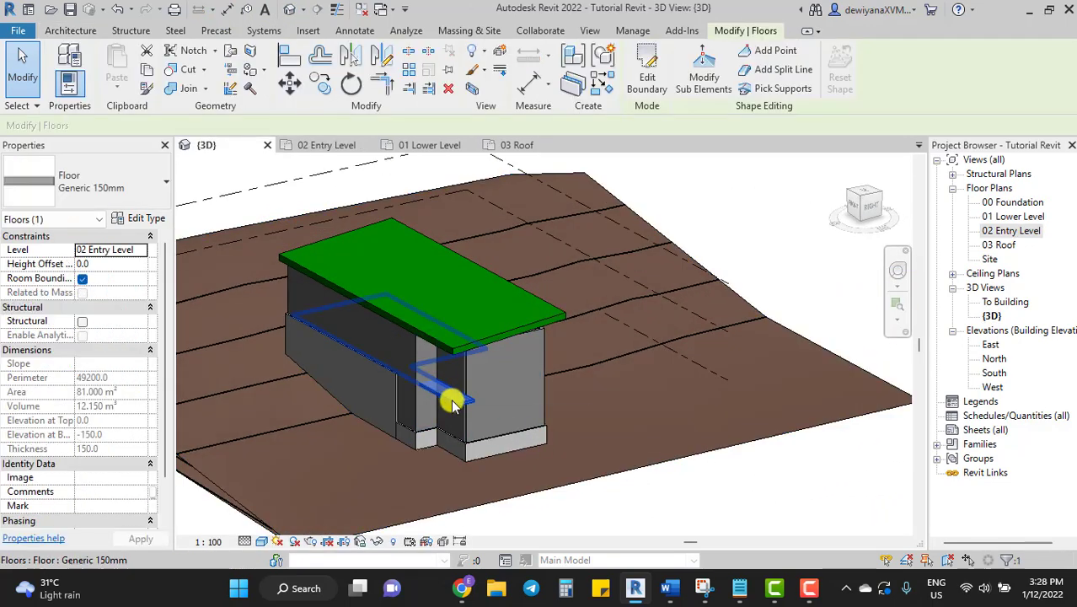
- Orbit around the building to inspect the projecting slab from other angles
scroll(452, 400, up, 3)
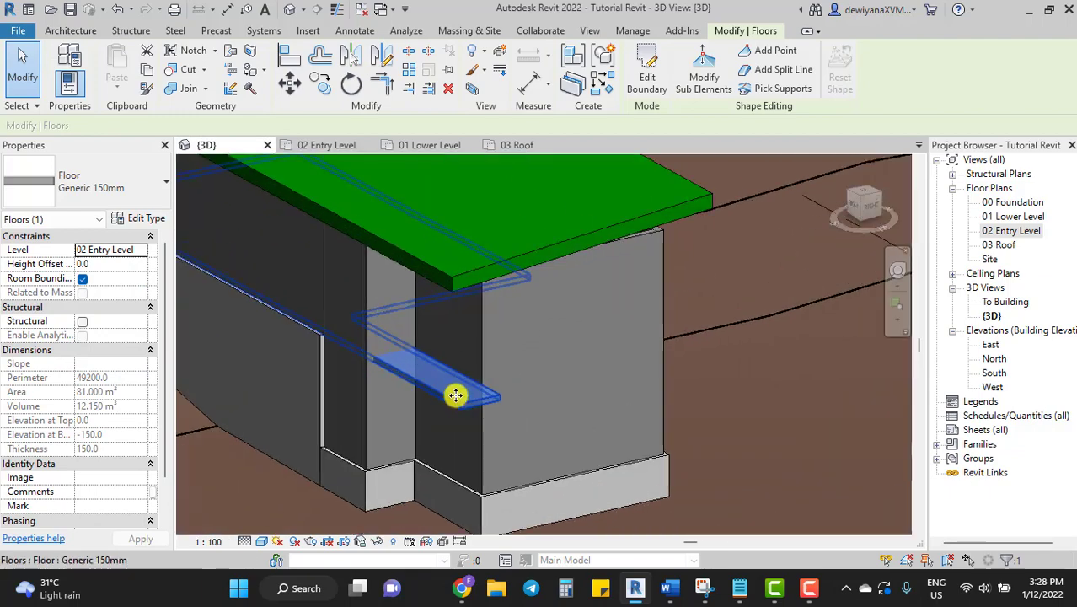
scroll(457, 392, down, 3)
key(Escape)
shift+middle_drag(702, 423, 531, 440)
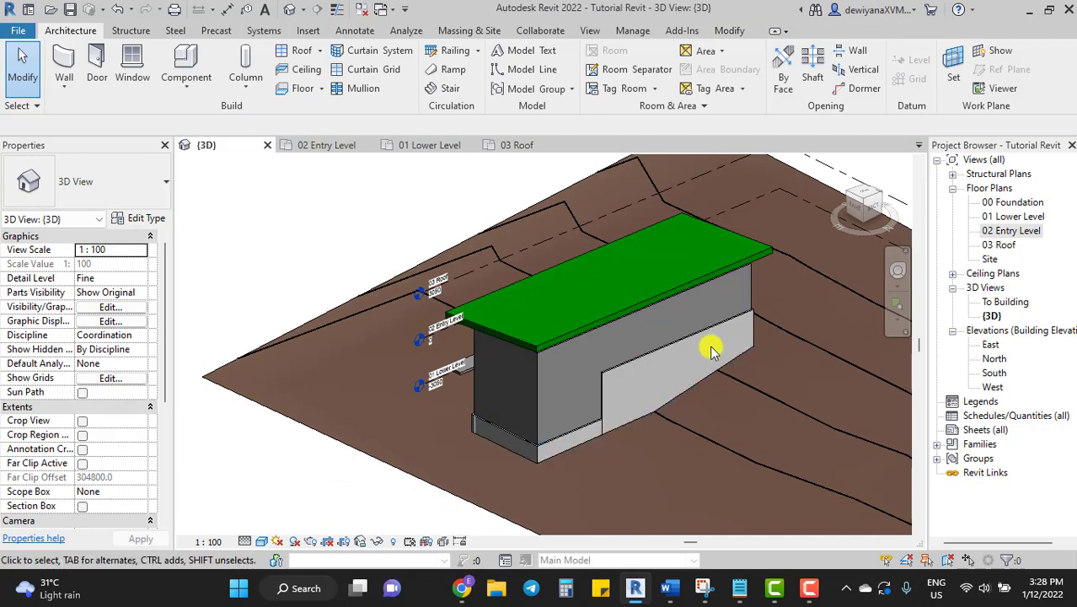
scroll(712, 347, up, 3)
scroll(713, 348, down, 3)
shift+middle_drag(793, 392, 750, 332)
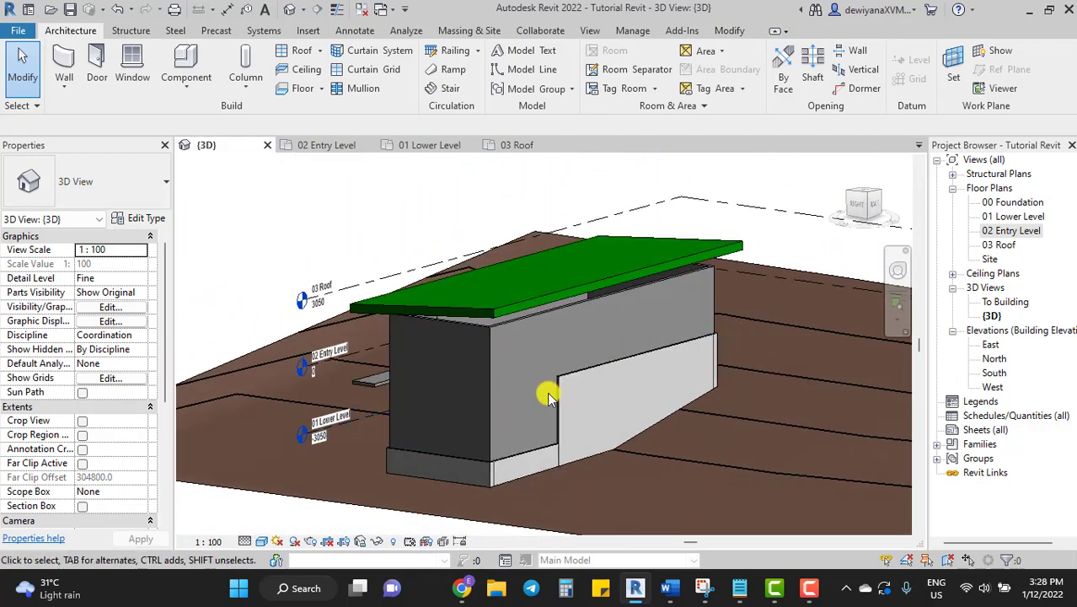
scroll(548, 397, up, 2)
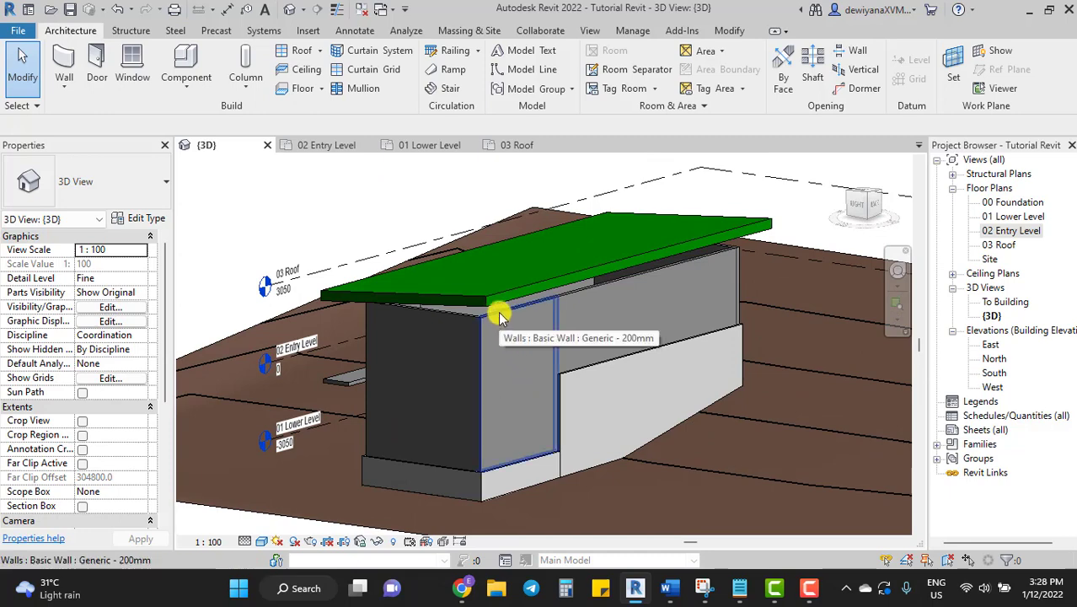
- Temporarily hide the front Generic 200mm wall with Hide Element
click(498, 316)
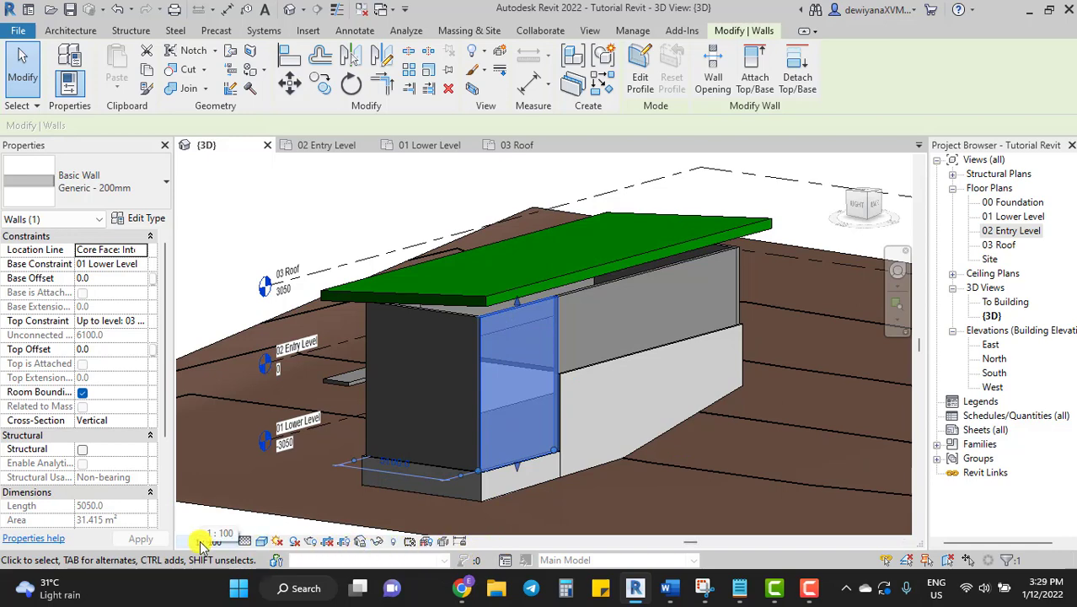
click(378, 544)
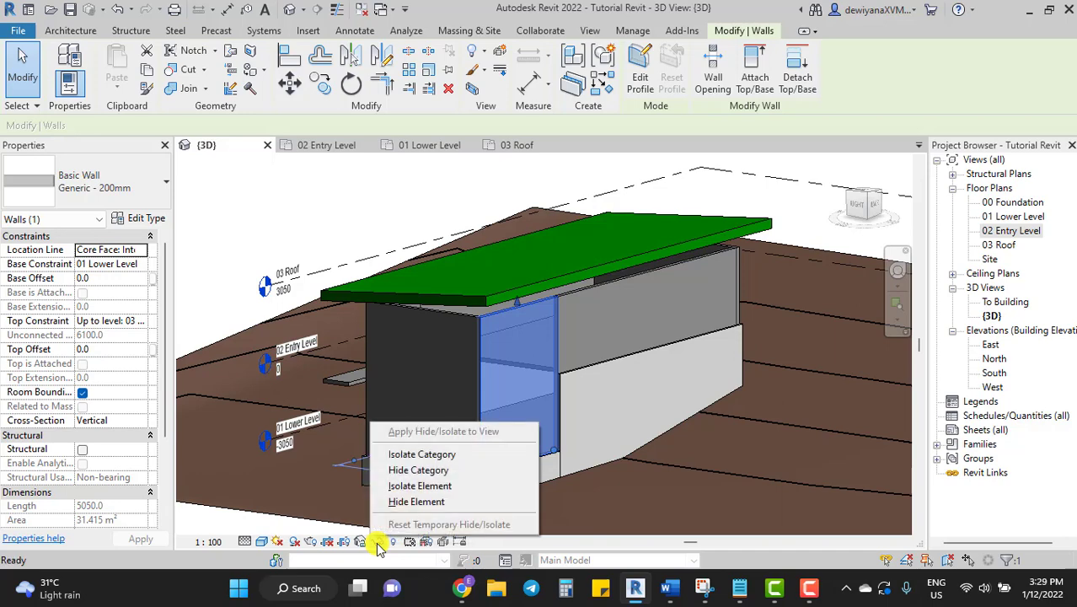
click(416, 502)
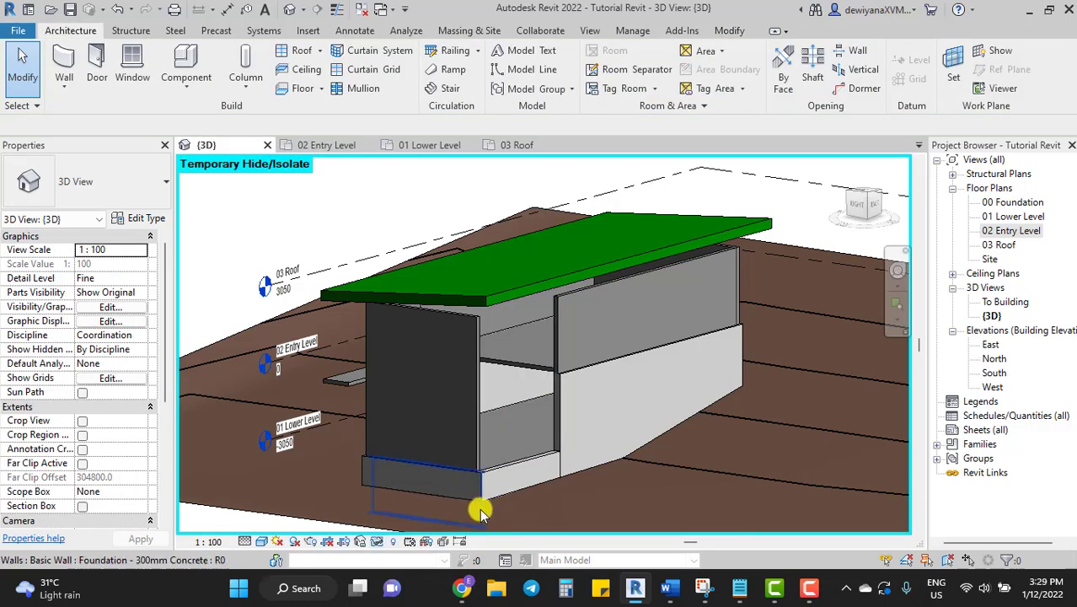
scroll(478, 511, up, 1)
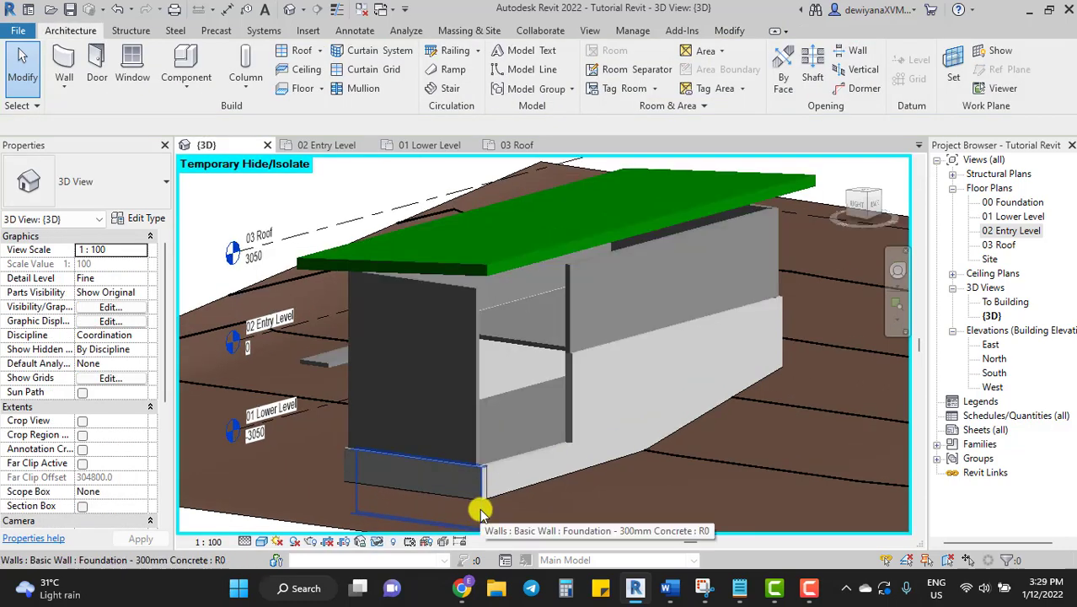
- Select the lower-level and 02 Entry Level floors to check them, then re-centre the view
click(546, 351)
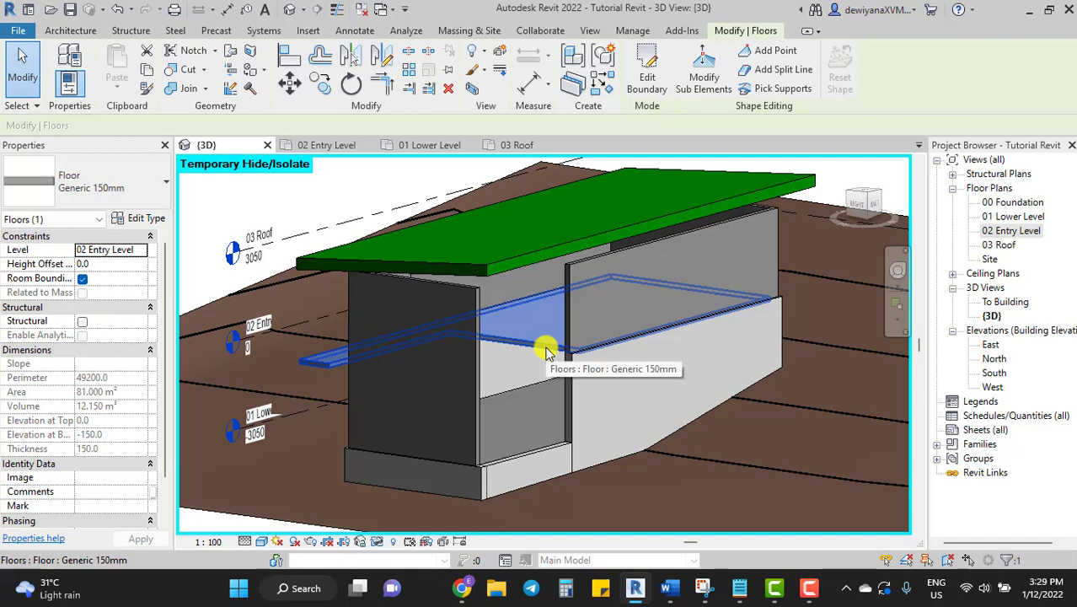
ctrl+click(529, 394)
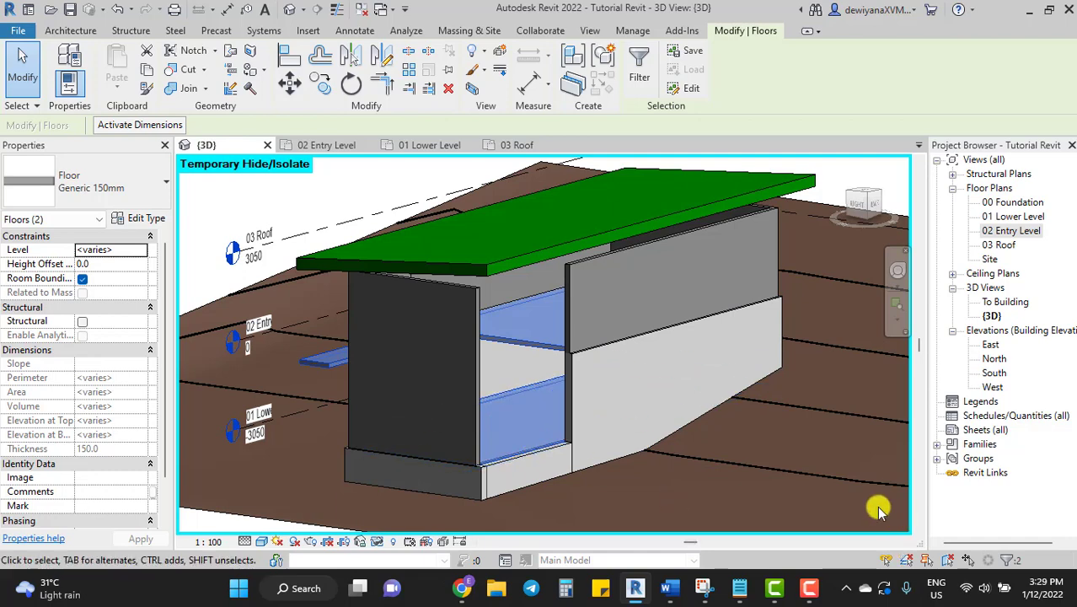
click(819, 508)
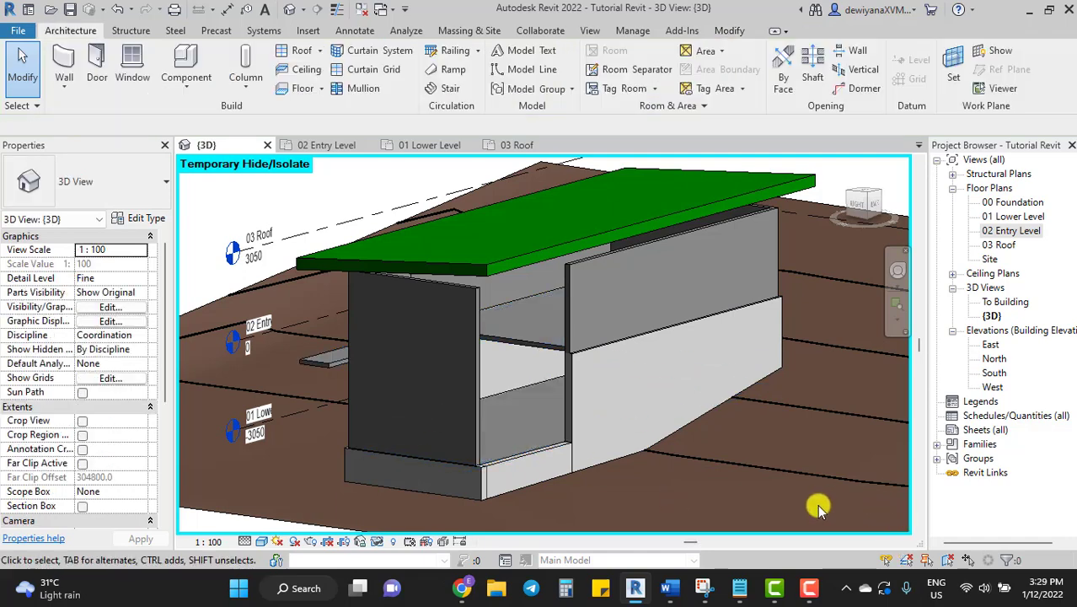
click(517, 394)
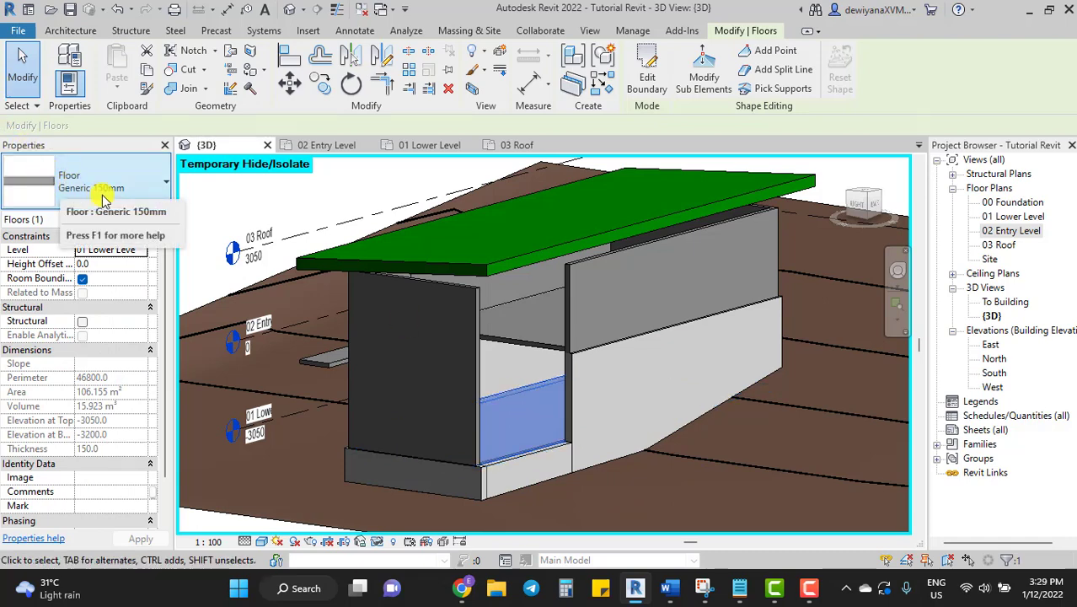
click(546, 342)
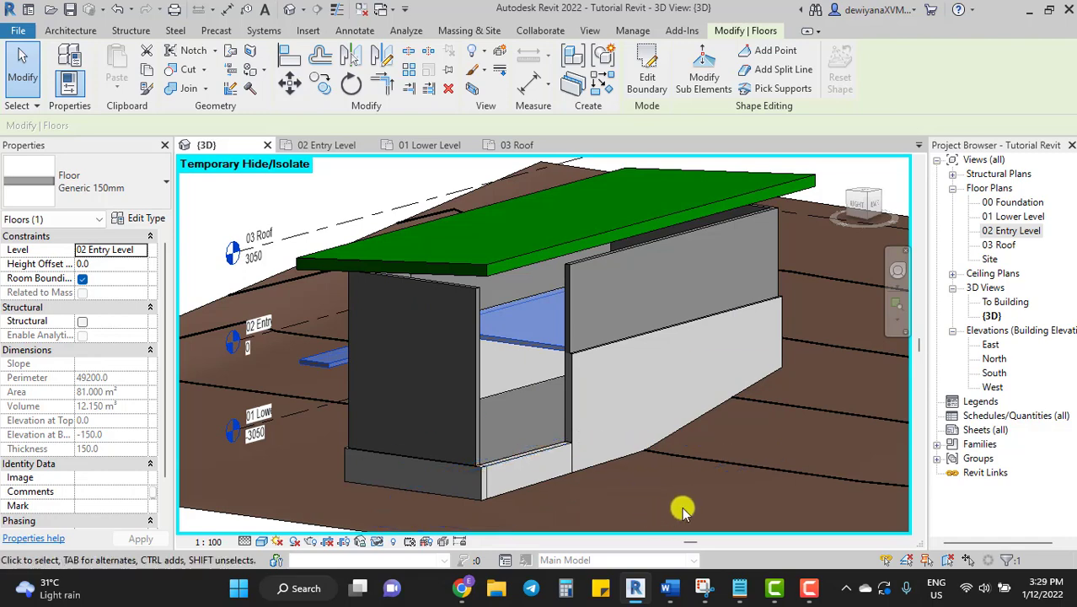
key(Escape)
shift+middle_drag(563, 495, 524, 493)
scroll(529, 434, up, 2)
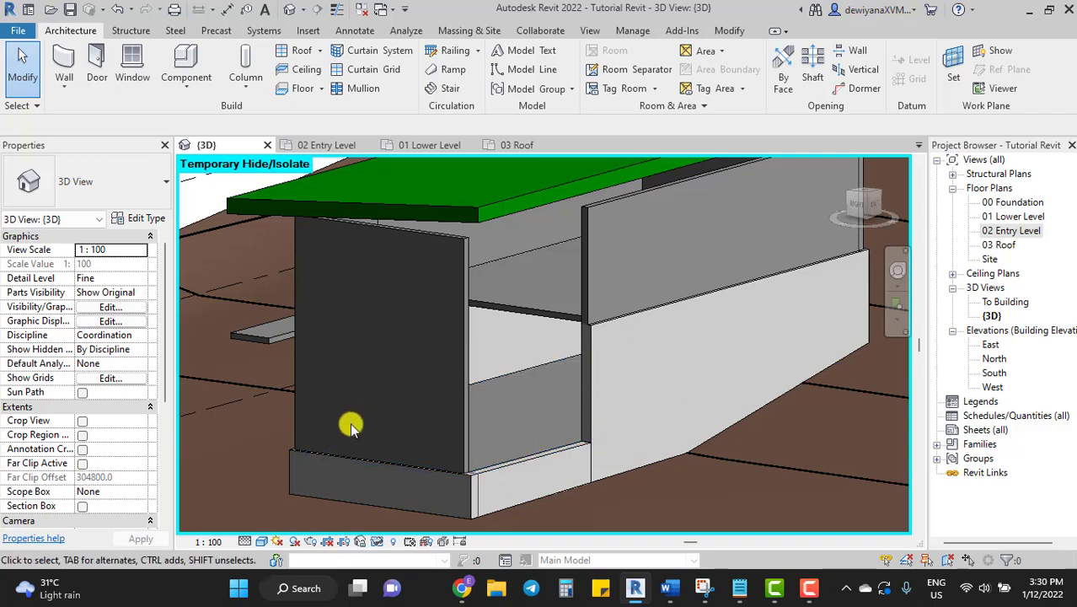
scroll(430, 452, down, 2)
middle_drag(493, 440, 519, 414)
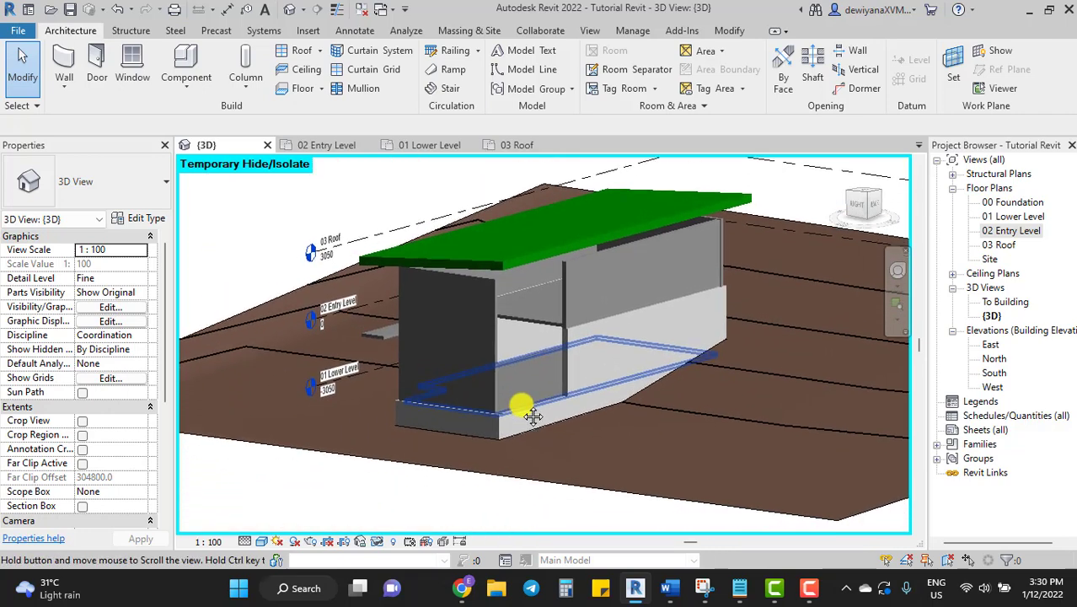
scroll(519, 411, up, 2)
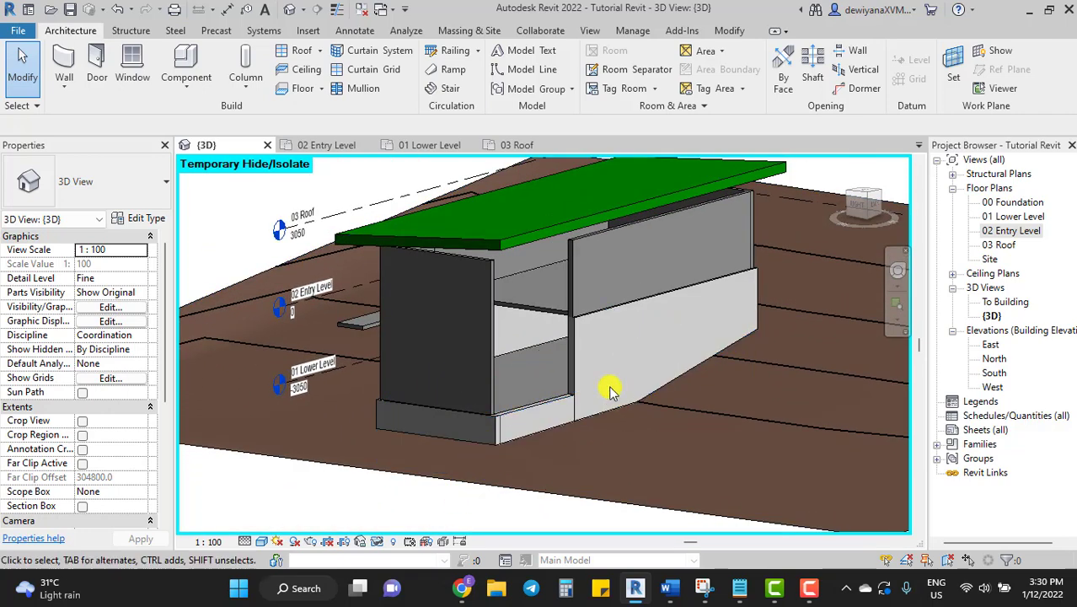
- Reset Temporary Hide/Isolate to show the hidden walls again, and orbit the building
click(377, 542)
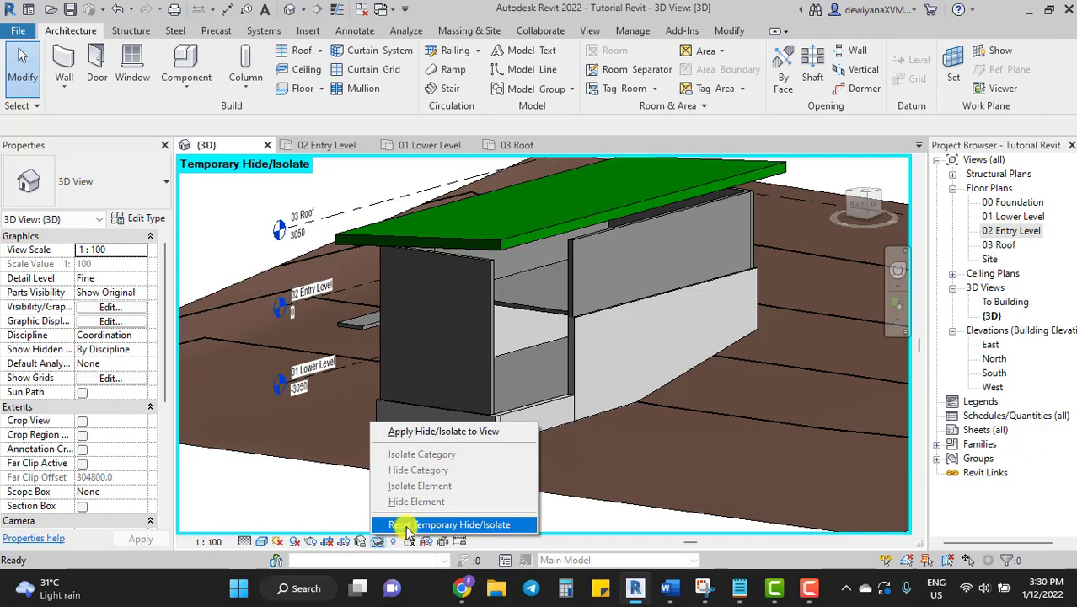
click(406, 526)
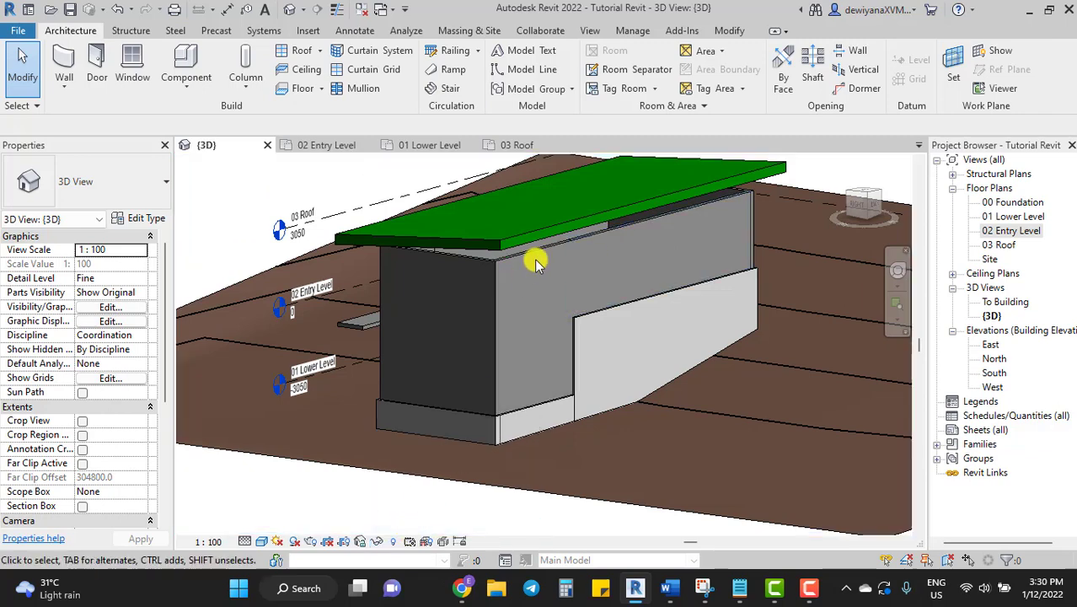
shift+middle_drag(536, 250, 594, 335)
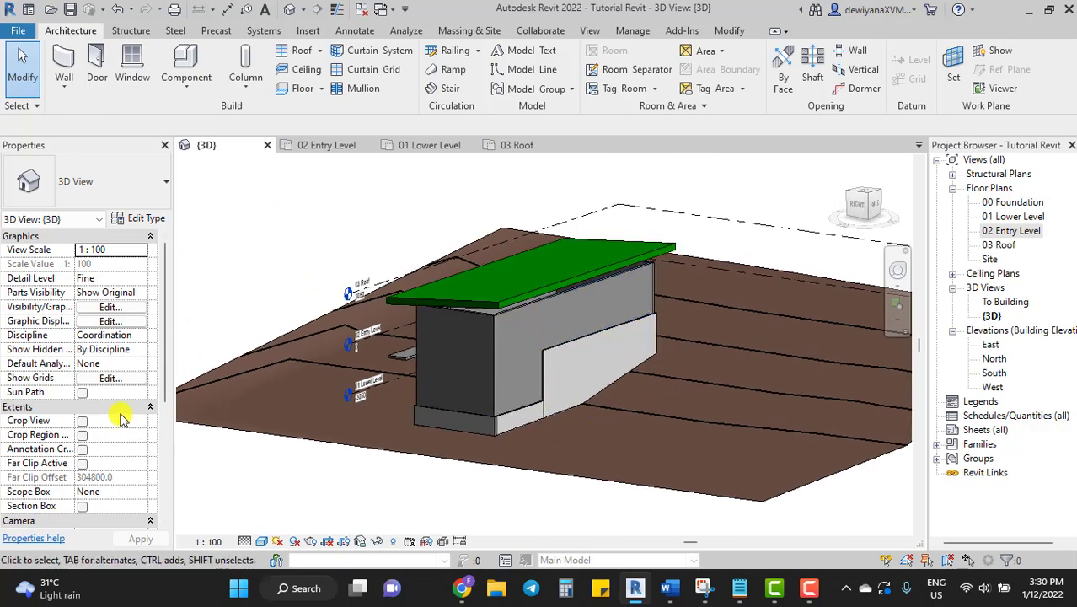
- Turn on Section Box in the 3D view's Properties
scroll(102, 408, down, 1)
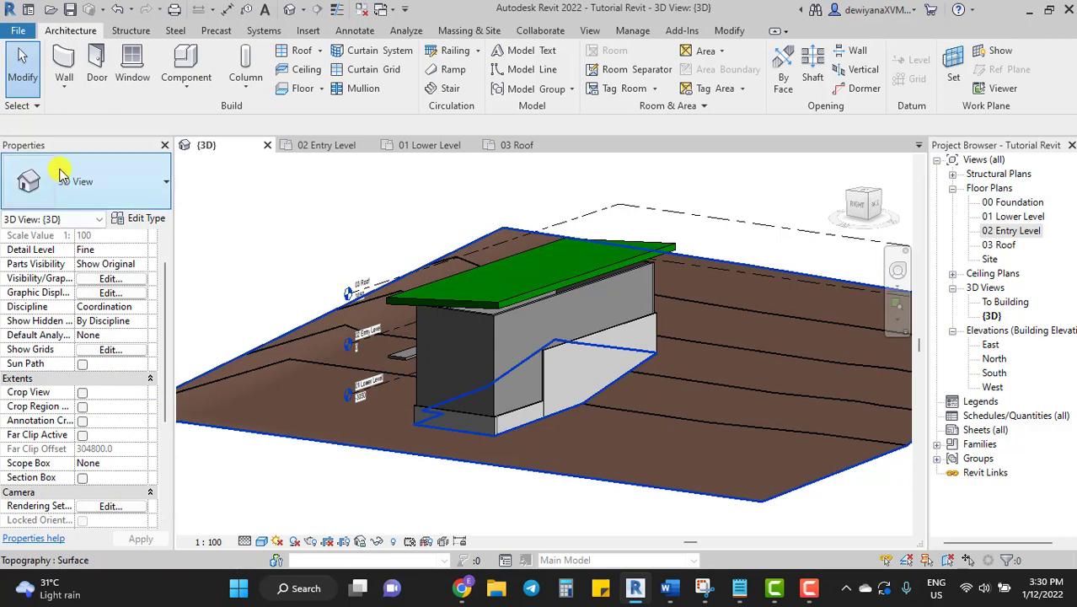
scroll(65, 327, down, 3)
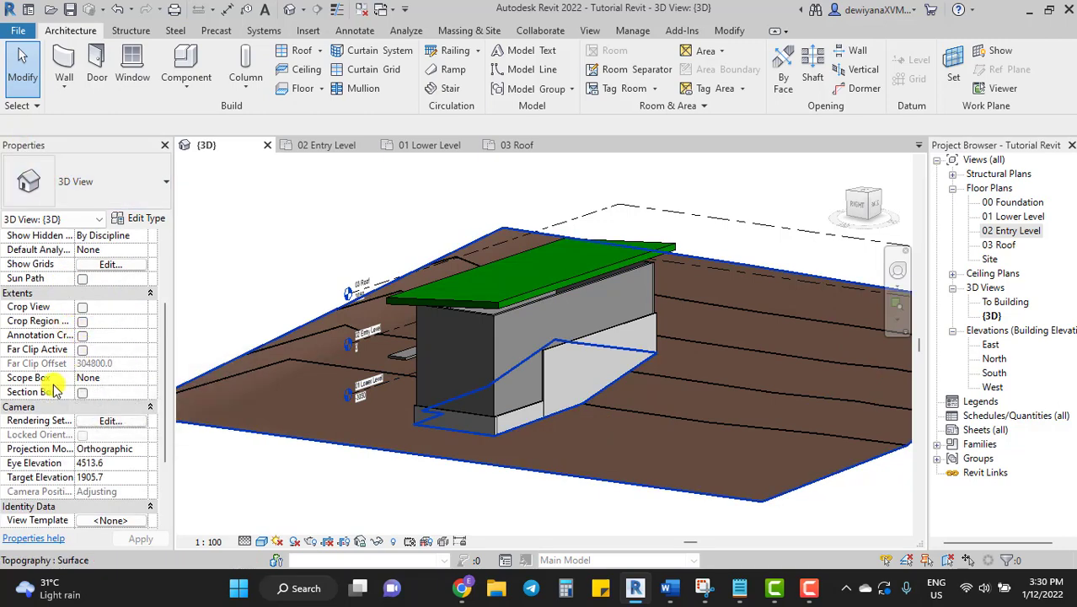
click(82, 393)
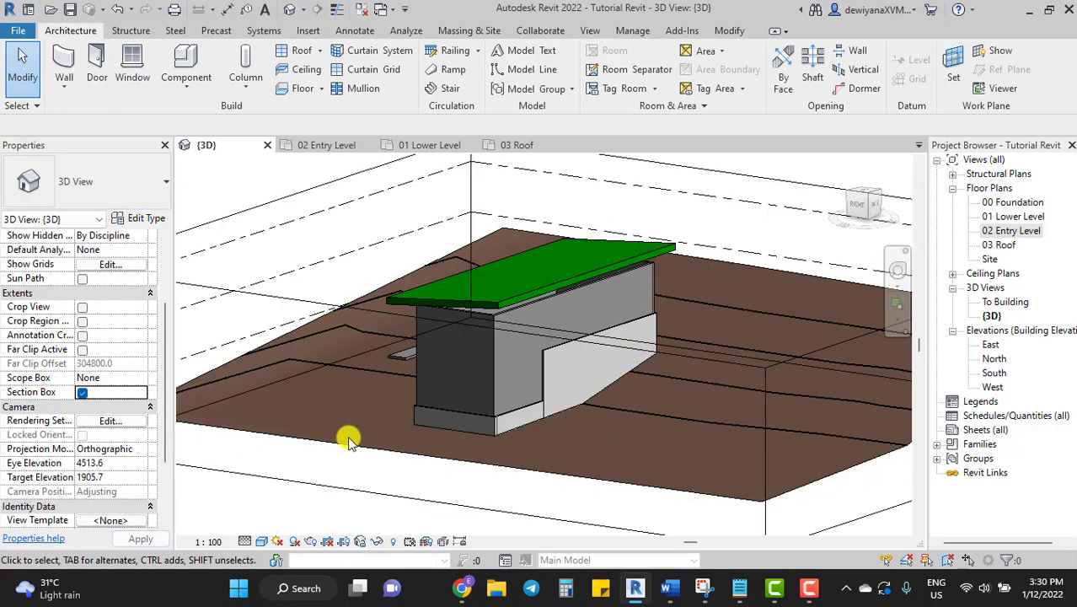
scroll(350, 438, down, 3)
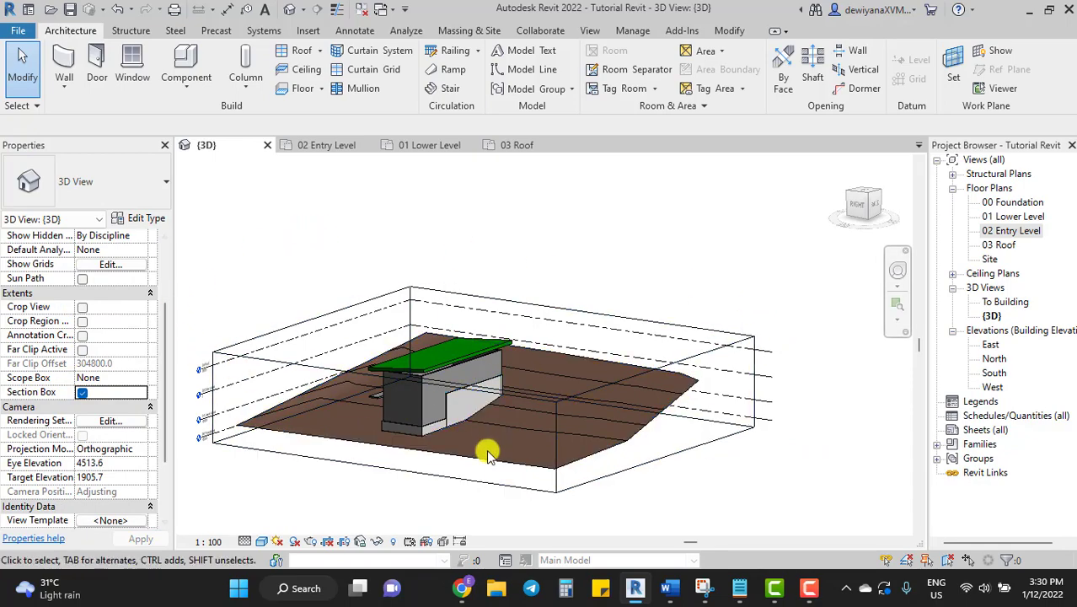
scroll(413, 371, up, 3)
scroll(425, 397, down, 1)
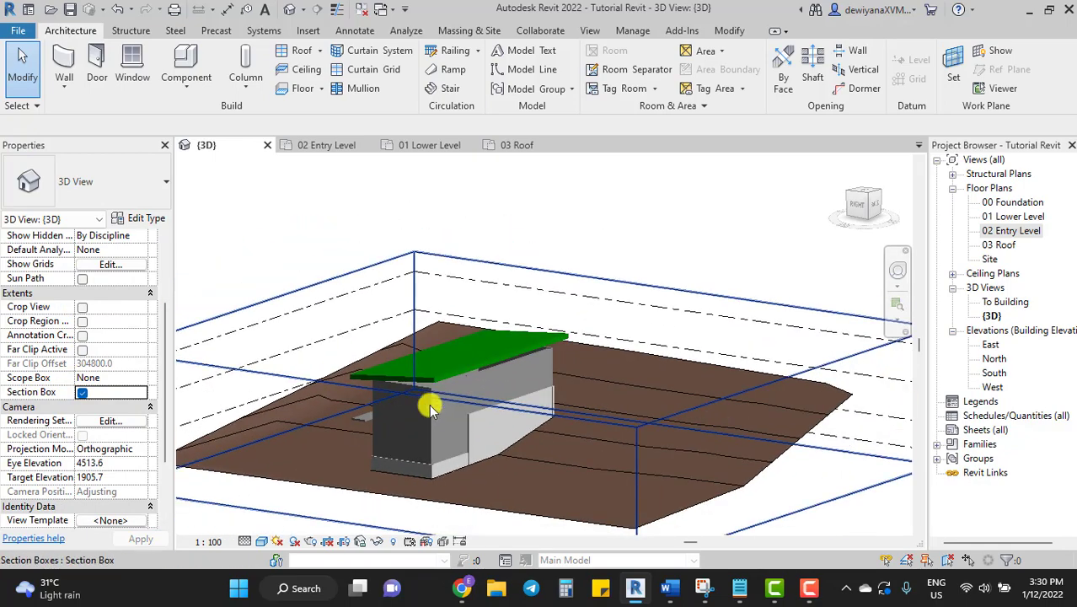
shift+middle_drag(429, 408, 435, 344)
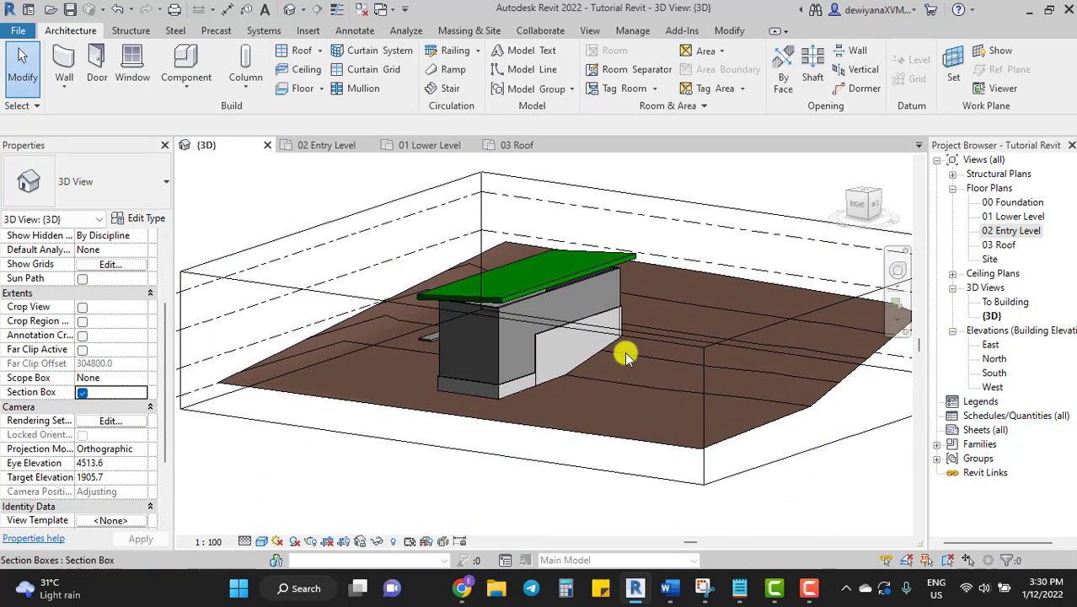
- Pull one side of the section box inward through the building to expose the floors
click(470, 454)
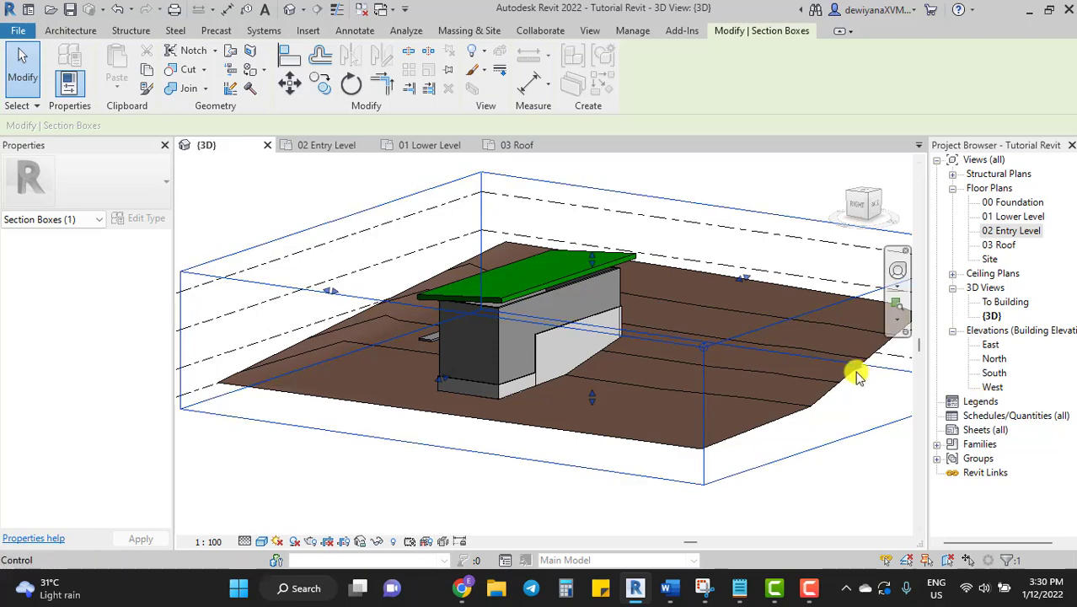
drag(853, 367, 616, 291)
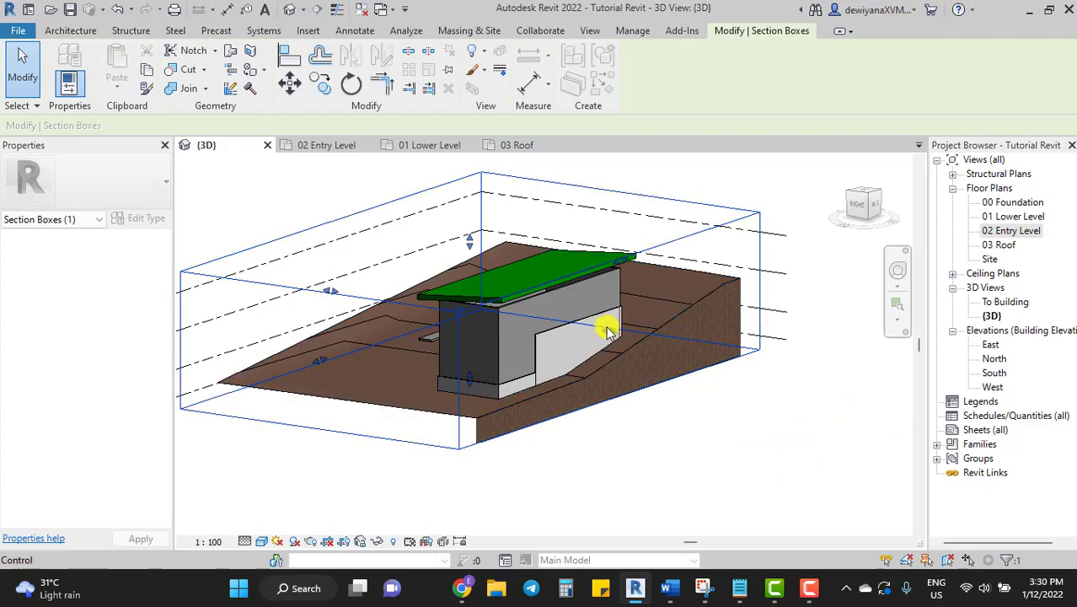
drag(609, 333, 580, 326)
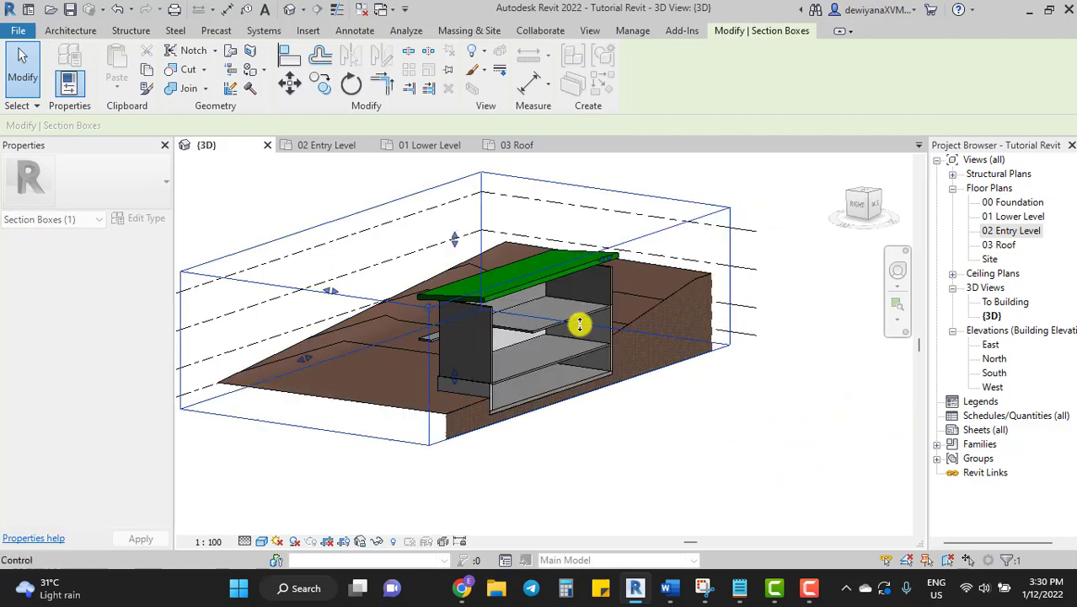
click(665, 441)
click(530, 328)
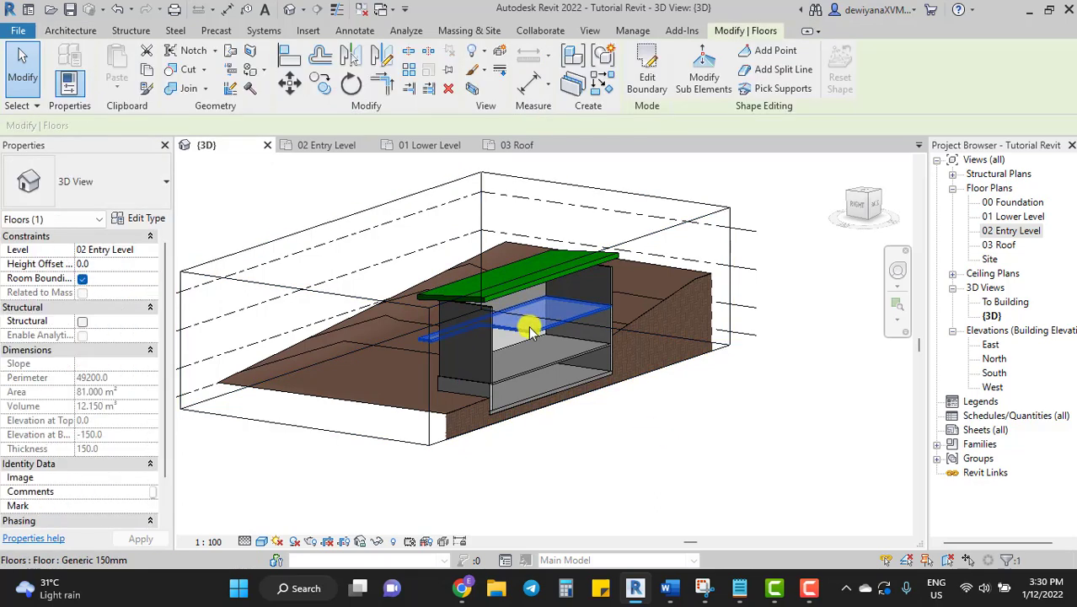
click(539, 363)
click(655, 416)
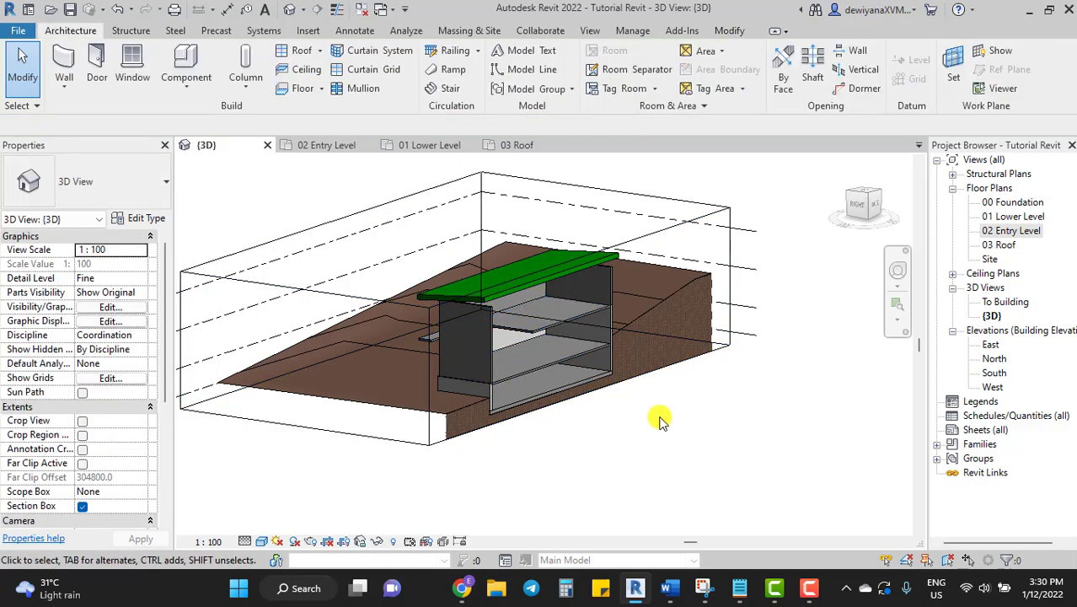
scroll(658, 417, up, 3)
click(477, 322)
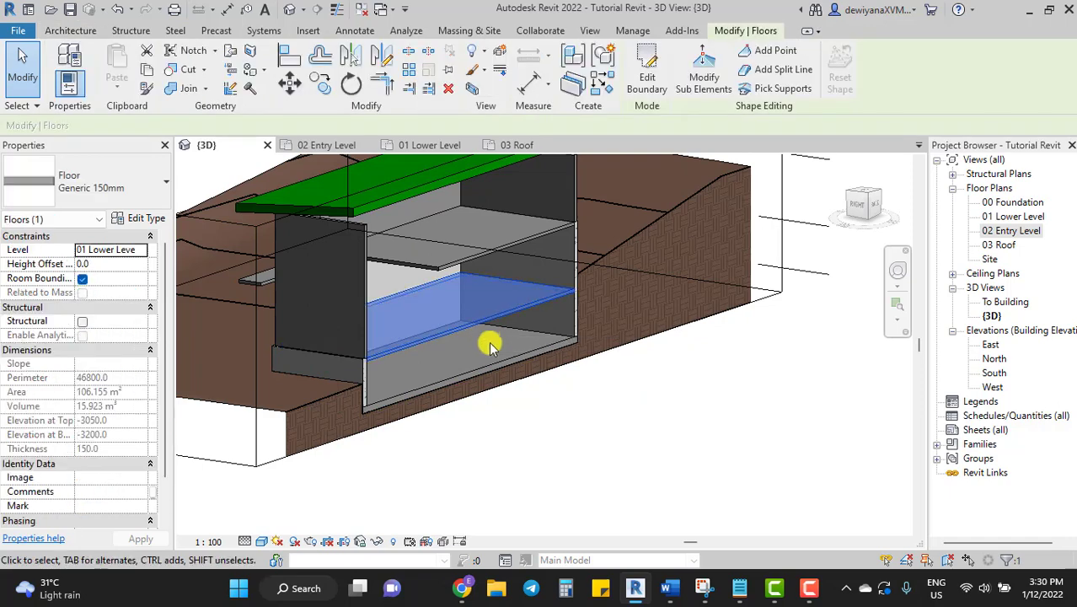
click(495, 368)
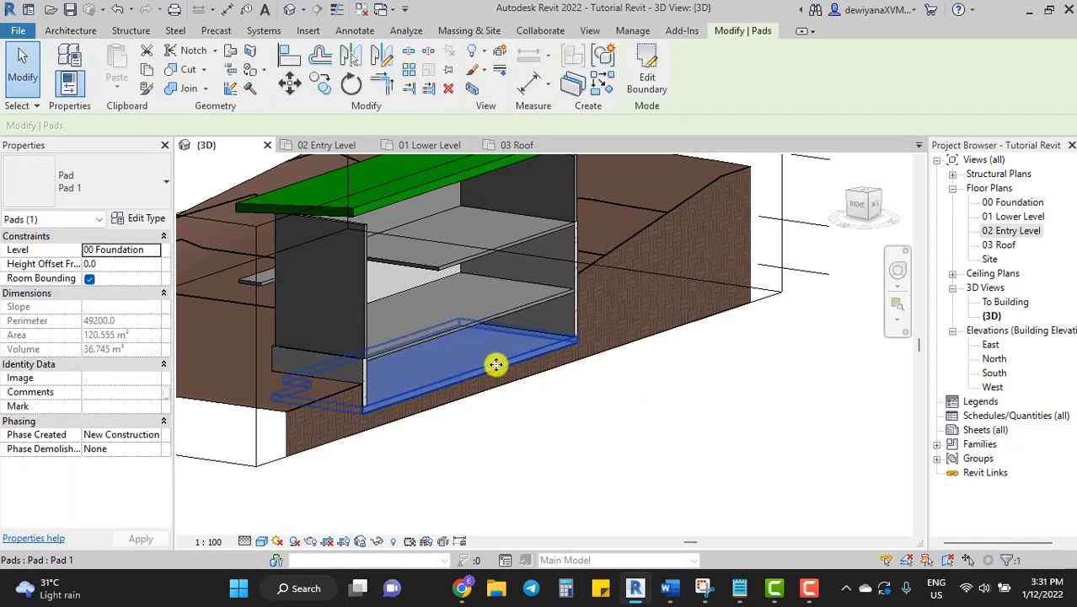
click(477, 329)
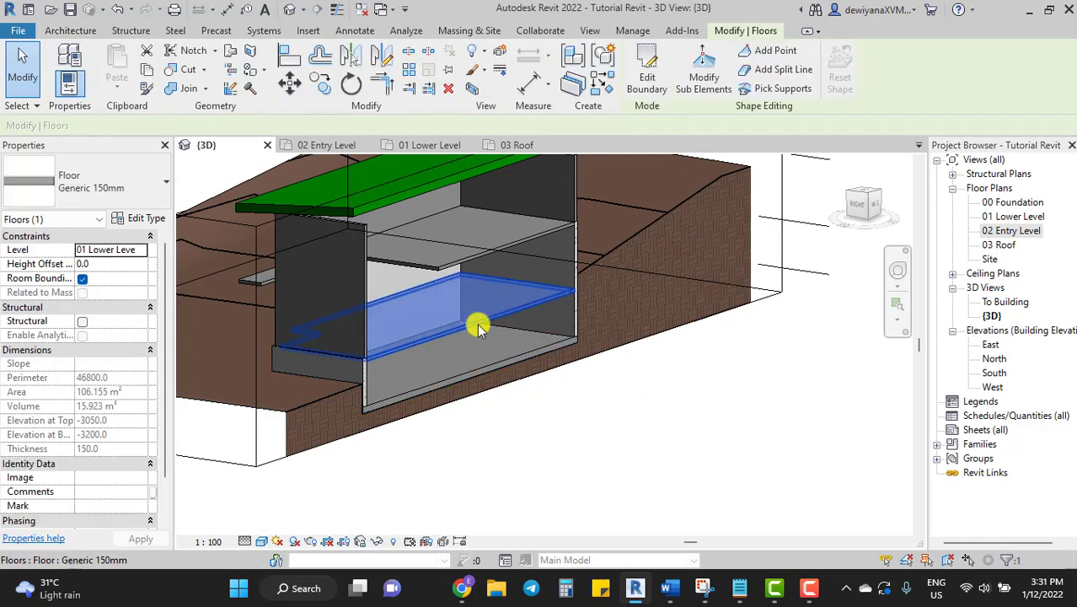
click(465, 255)
scroll(565, 350, down, 3)
middle_drag(657, 436, 683, 442)
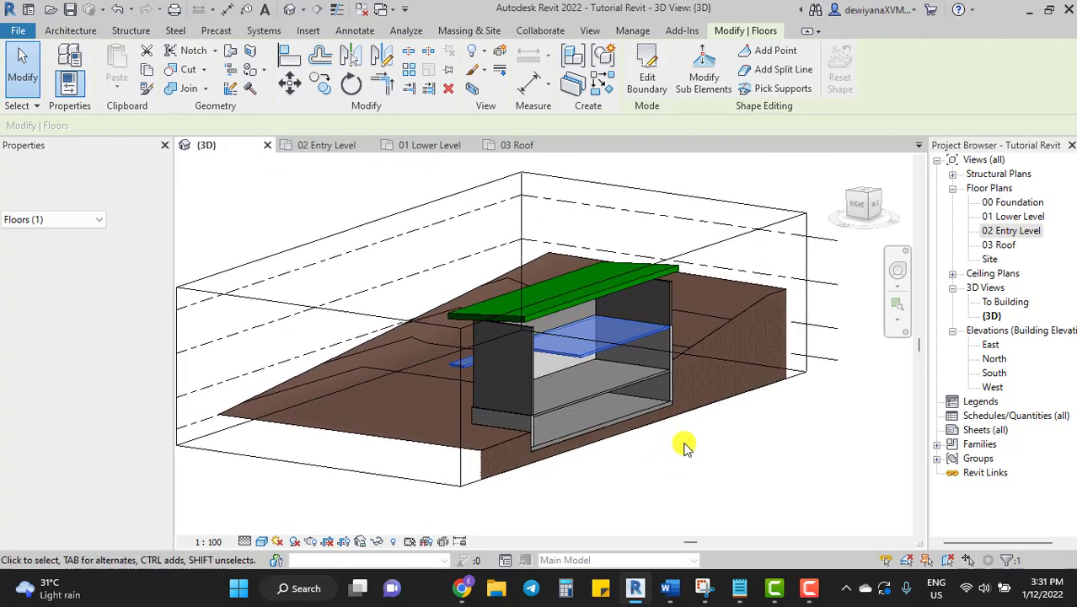
click(750, 234)
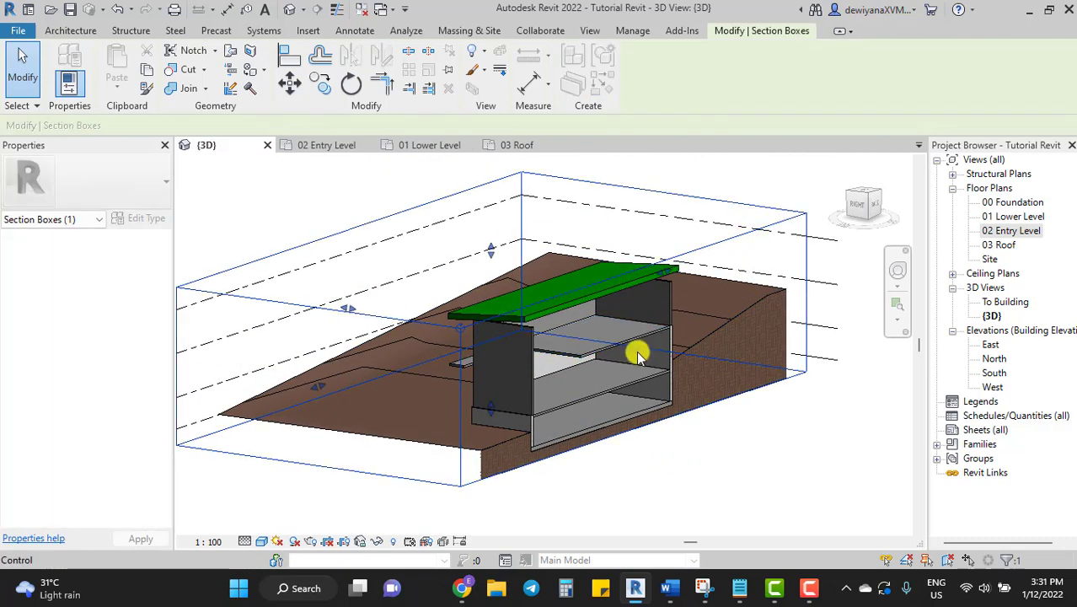
- Extend the section box side past the building and raise its top fully above the roof
drag(638, 354, 780, 383)
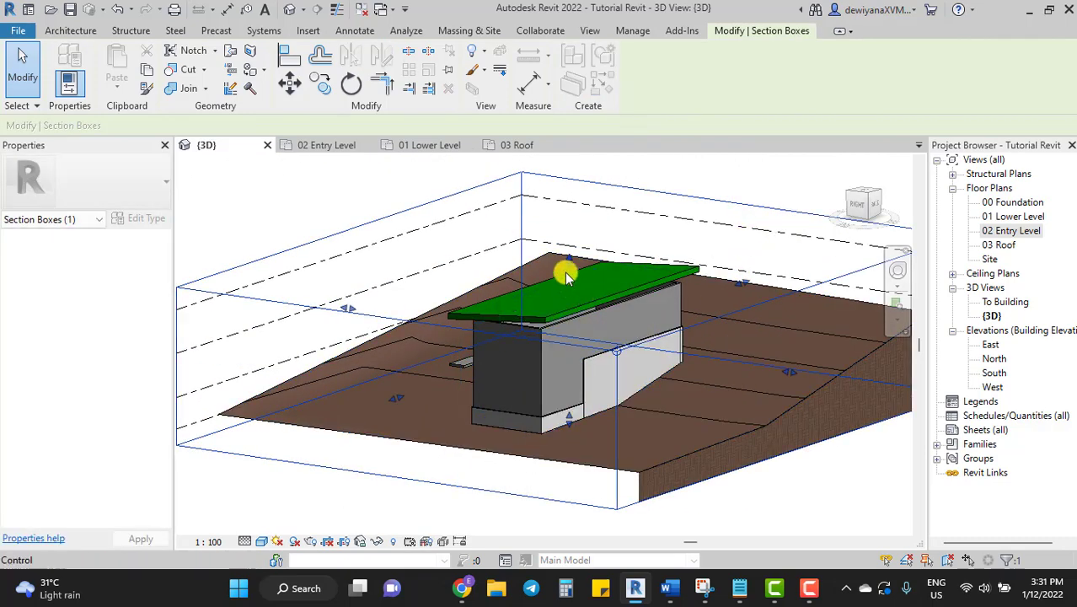
drag(569, 264, 586, 309)
shift+middle_drag(632, 325, 709, 392)
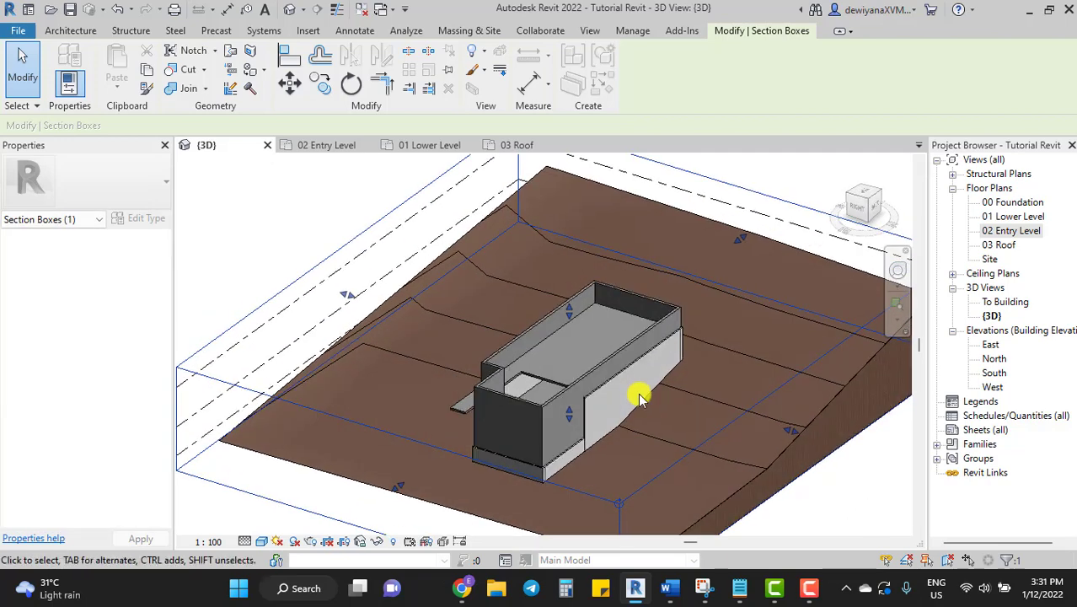
middle_drag(638, 398, 644, 355)
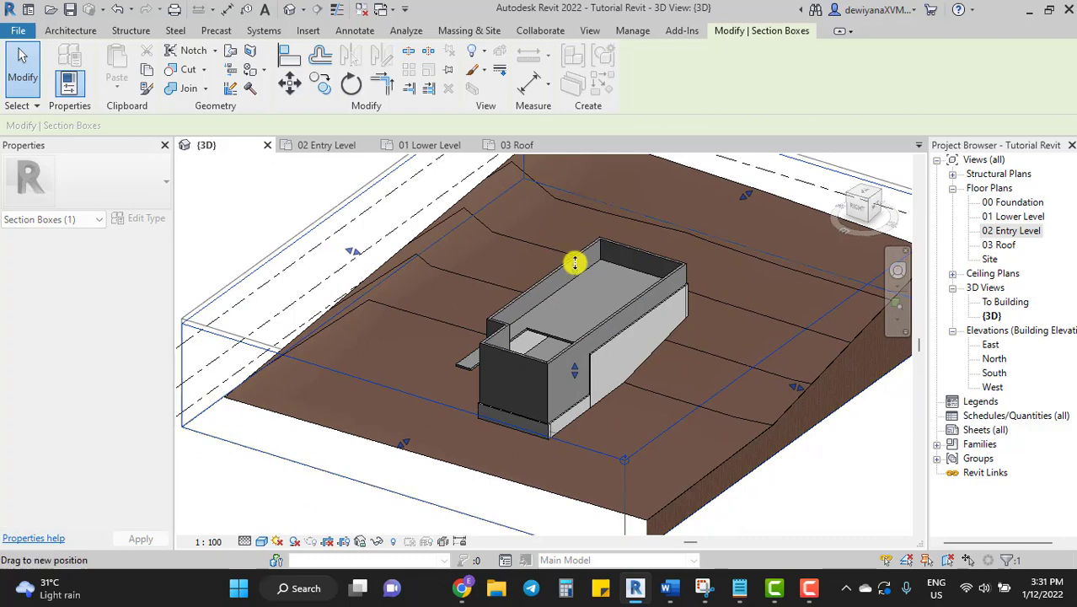
drag(574, 263, 596, 209)
shift+middle_drag(596, 209, 775, 423)
key(Escape)
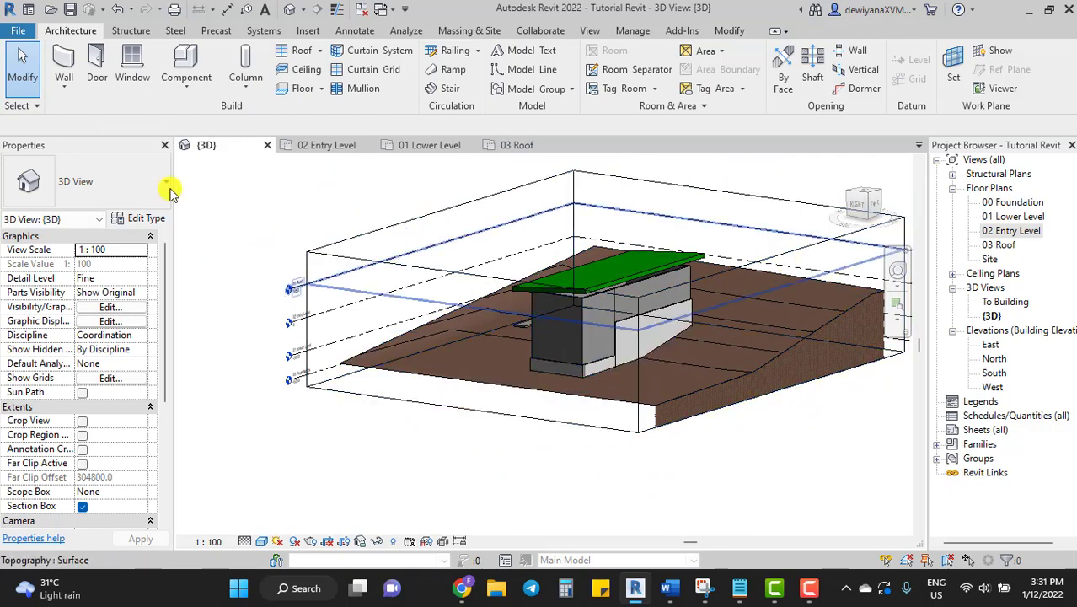
- Uncheck Section Box in Properties and zoom in on the uncut building
click(82, 506)
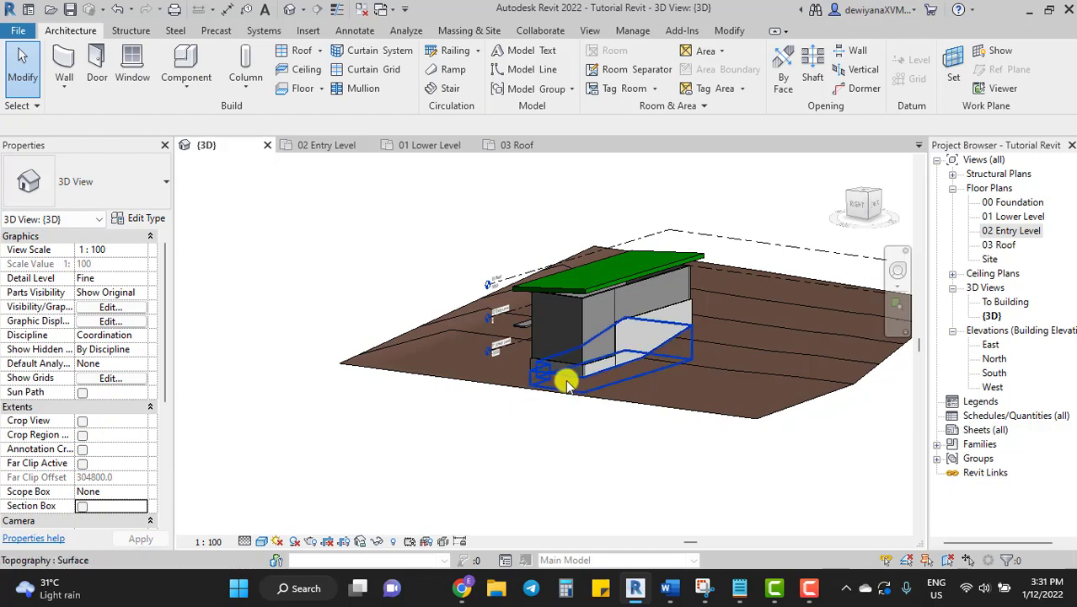
scroll(799, 242, up, 4)
scroll(799, 242, down, 2)
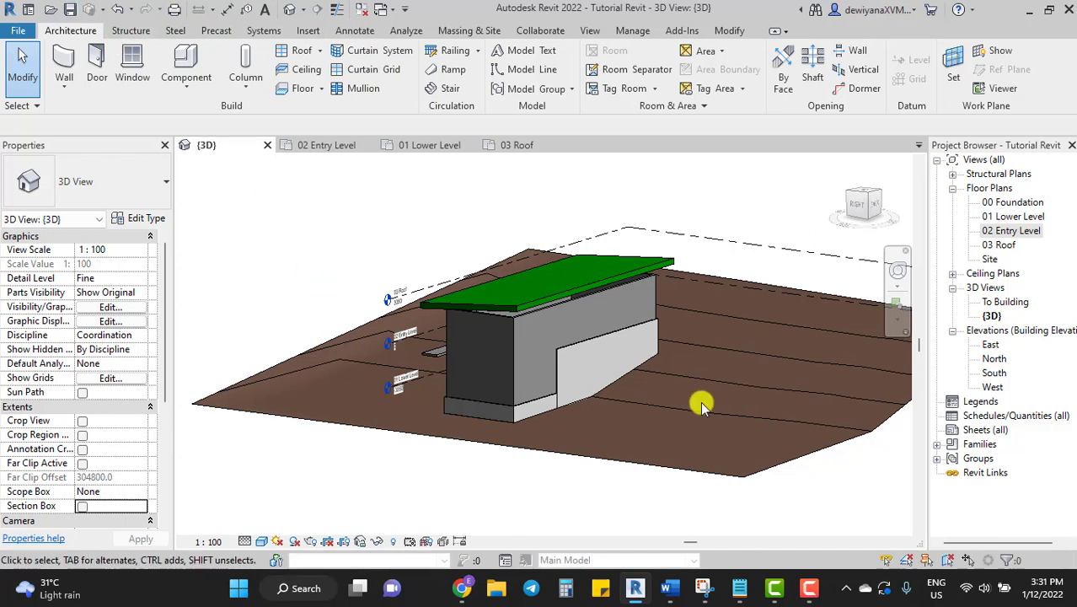
scroll(543, 319, up, 3)
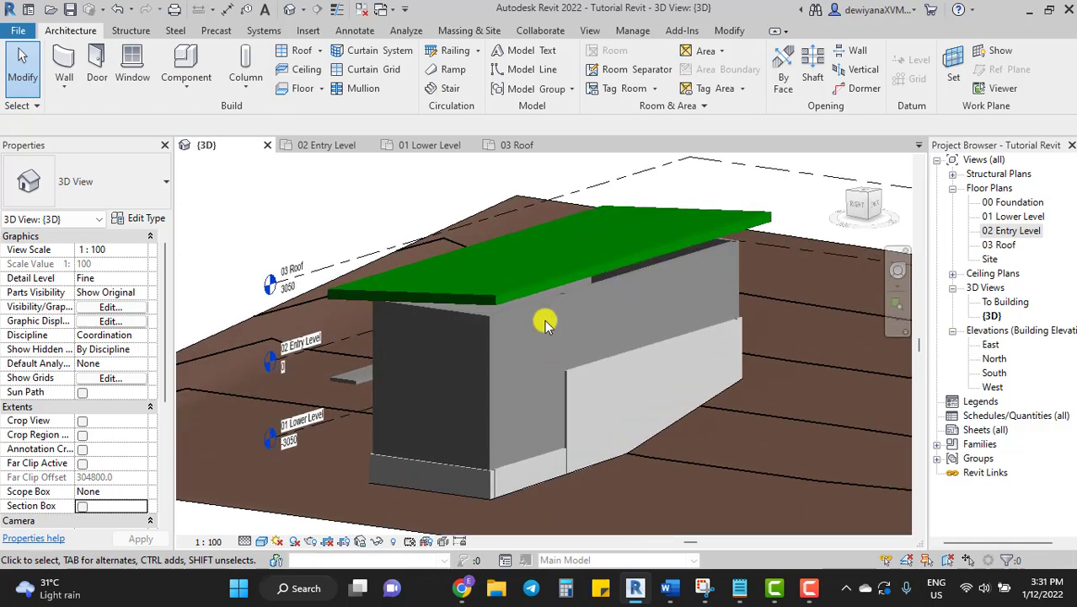
click(816, 590)
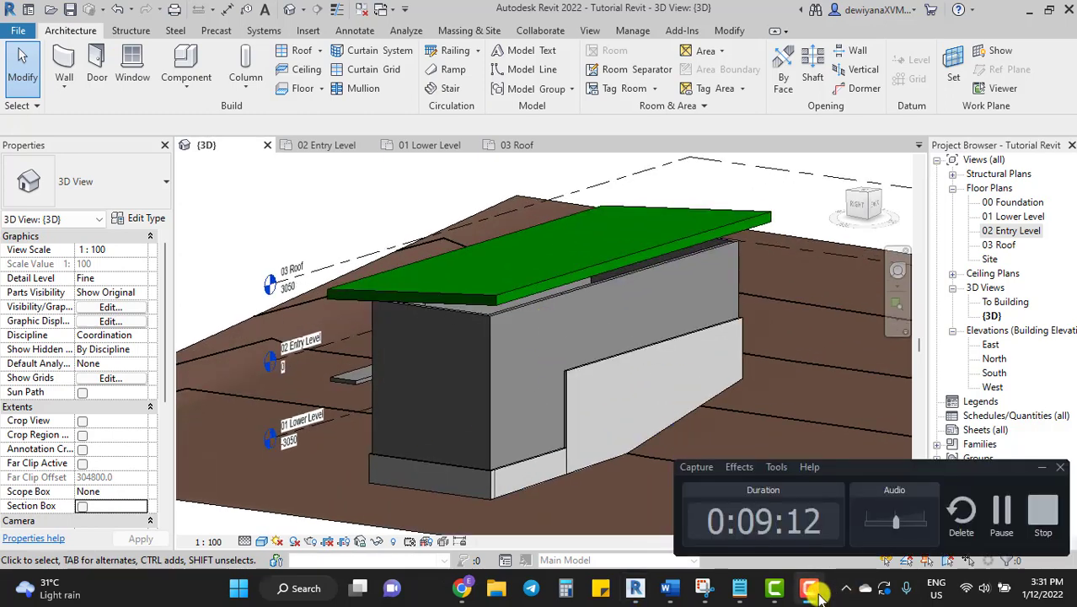
click(1042, 516)
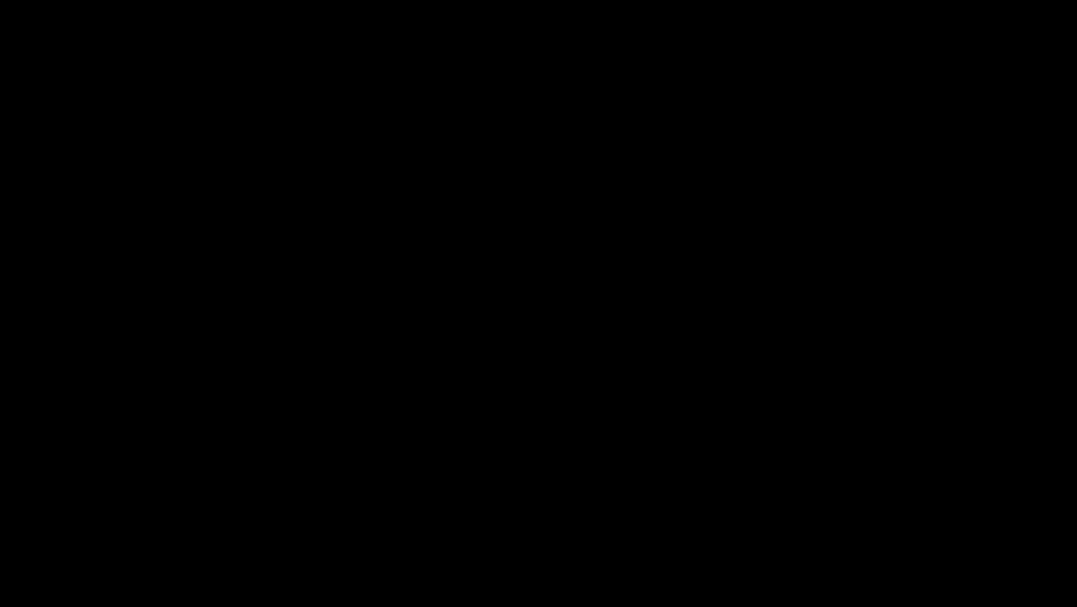